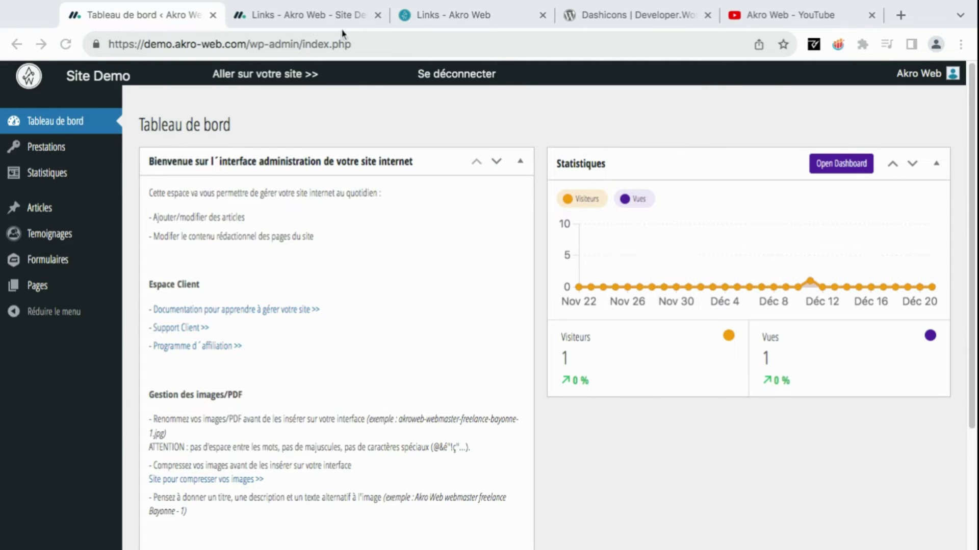
- Examine the demo site's public Links page, including its address, banner, logo, title, social icons and link buttons
{"action": "left_click", "coordinate": [339, 16]}
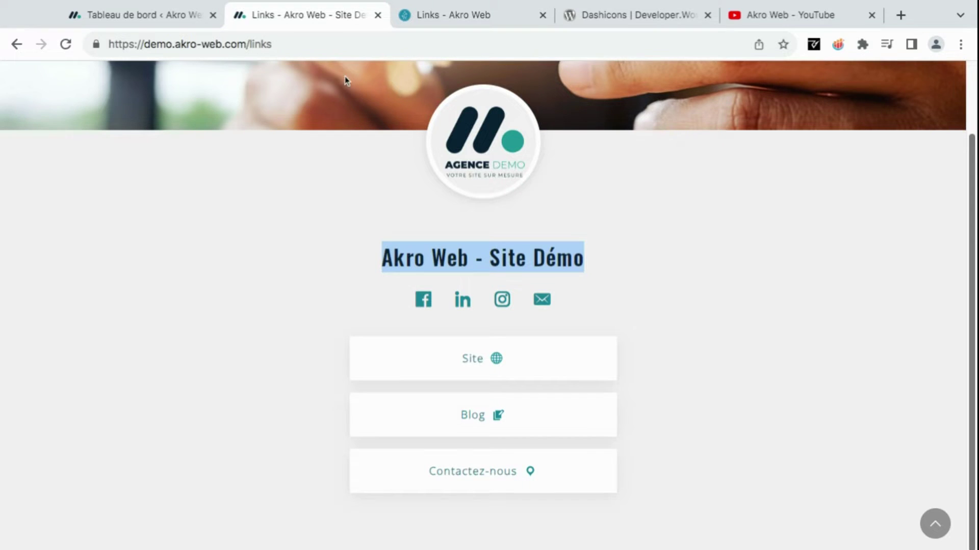
{"action": "left_click", "coordinate": [320, 44]}
{"action": "scroll", "coordinate": [770, 309], "scroll_direction": "up", "scroll_amount": 2}
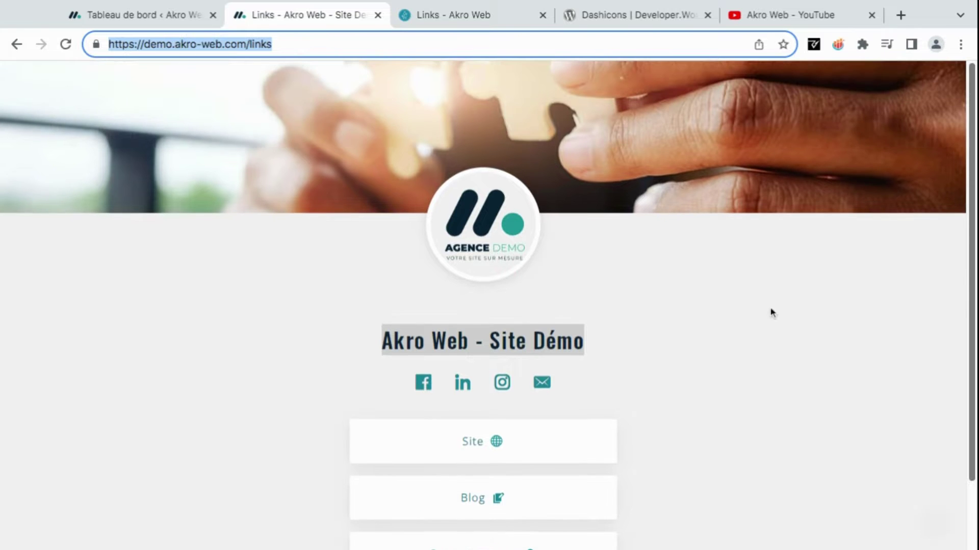
{"action": "left_click", "coordinate": [777, 311]}
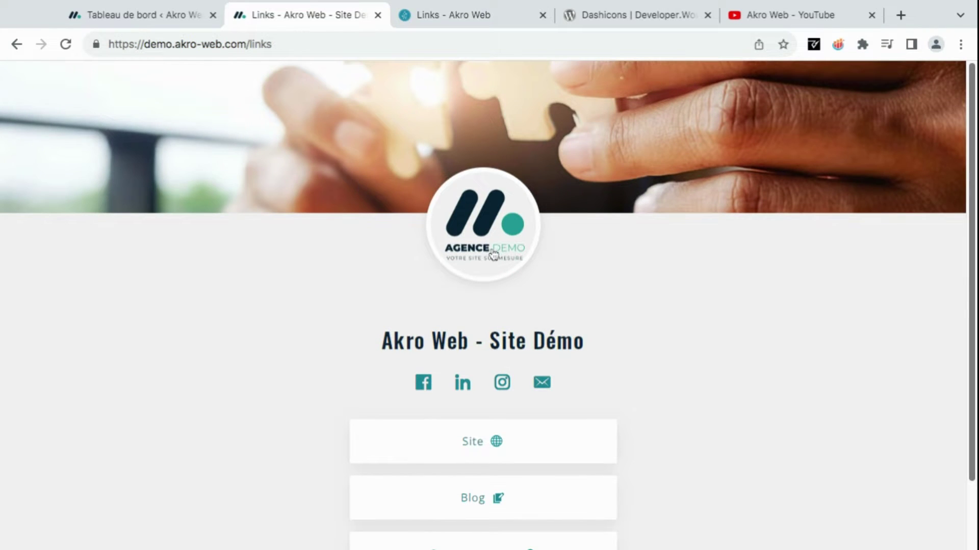
{"action": "scroll", "coordinate": [492, 256], "scroll_direction": "down", "scroll_amount": 2}
{"action": "left_click_drag", "start_coordinate": [382, 258], "coordinate": [584, 260]}
{"action": "left_click", "coordinate": [625, 284]}
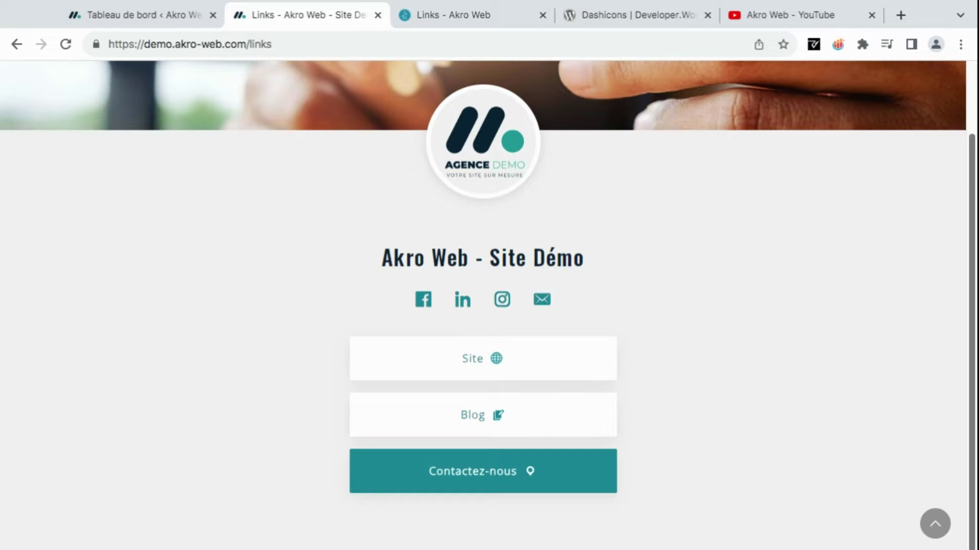
- Examine the akro-web.com Links page as an example, from its banner to its link buttons, and highlight its full address
{"action": "left_click", "coordinate": [486, 18]}
{"action": "scroll", "coordinate": [807, 349], "scroll_direction": "down", "scroll_amount": 3}
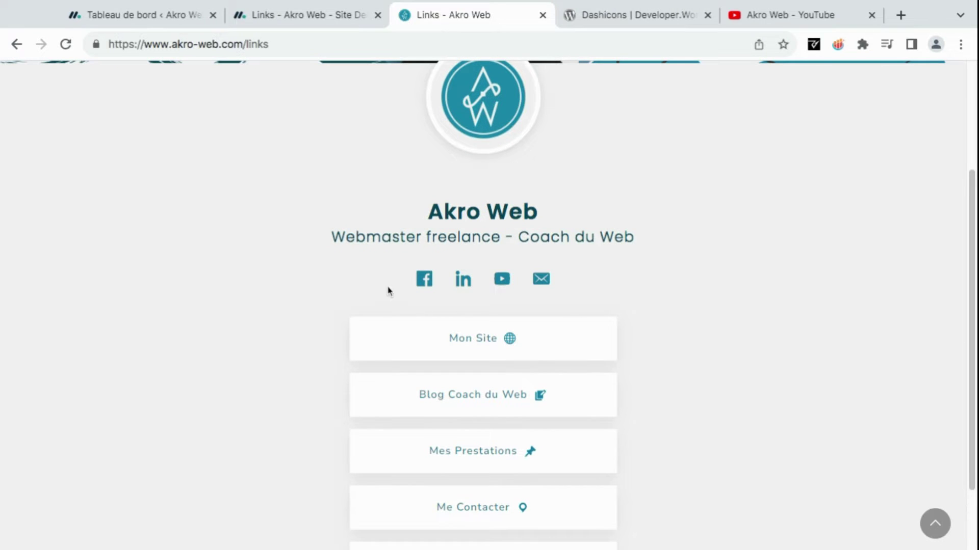
{"action": "scroll", "coordinate": [679, 332], "scroll_direction": "down", "scroll_amount": 2}
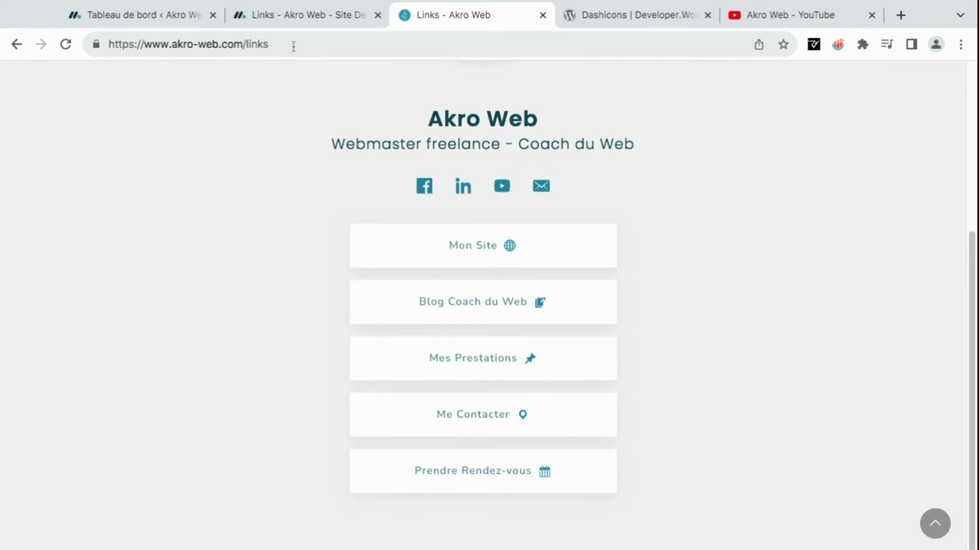
{"action": "left_click_drag", "start_coordinate": [293, 45], "coordinate": [106, 43]}
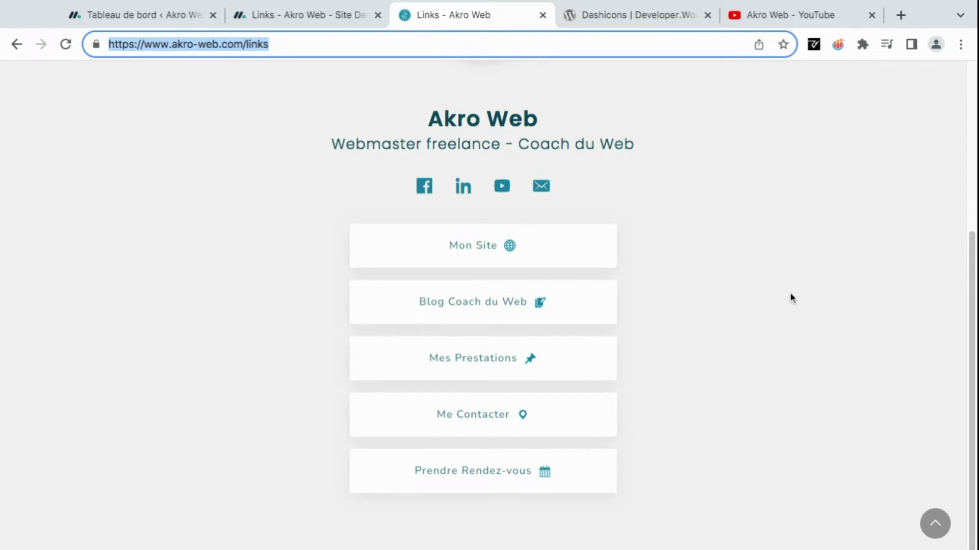
{"action": "scroll", "coordinate": [783, 298], "scroll_direction": "up", "scroll_amount": 5}
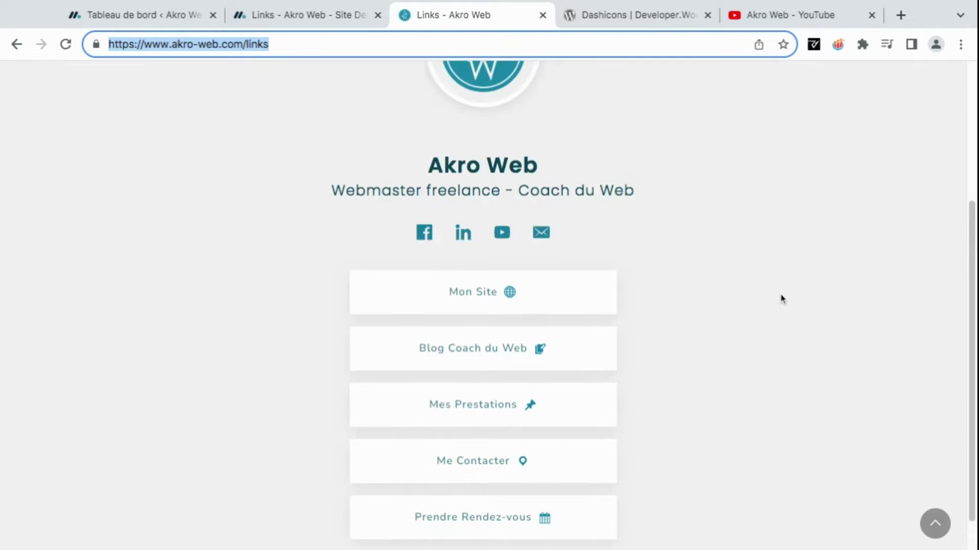
{"action": "scroll", "coordinate": [789, 305], "scroll_direction": "down", "scroll_amount": 5}
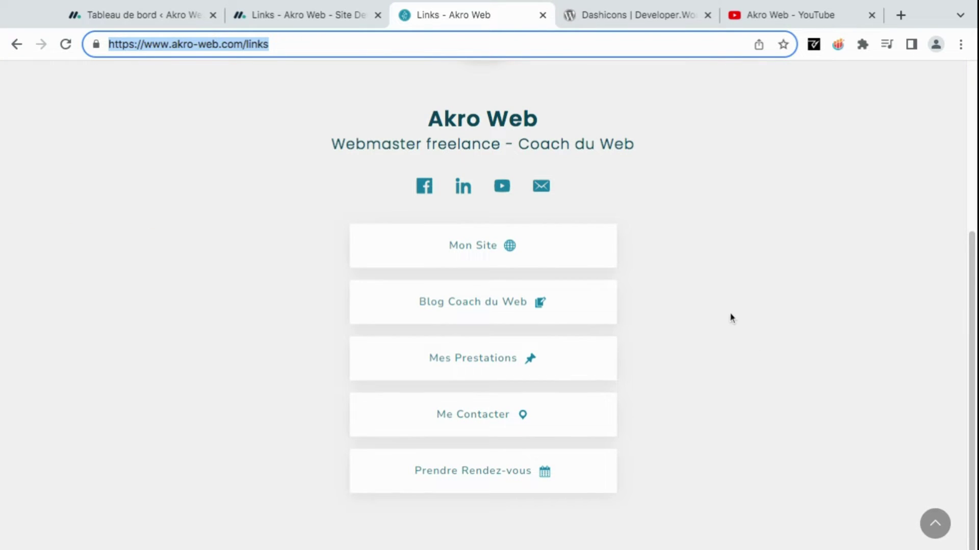
{"action": "scroll", "coordinate": [732, 318], "scroll_direction": "up", "scroll_amount": 5}
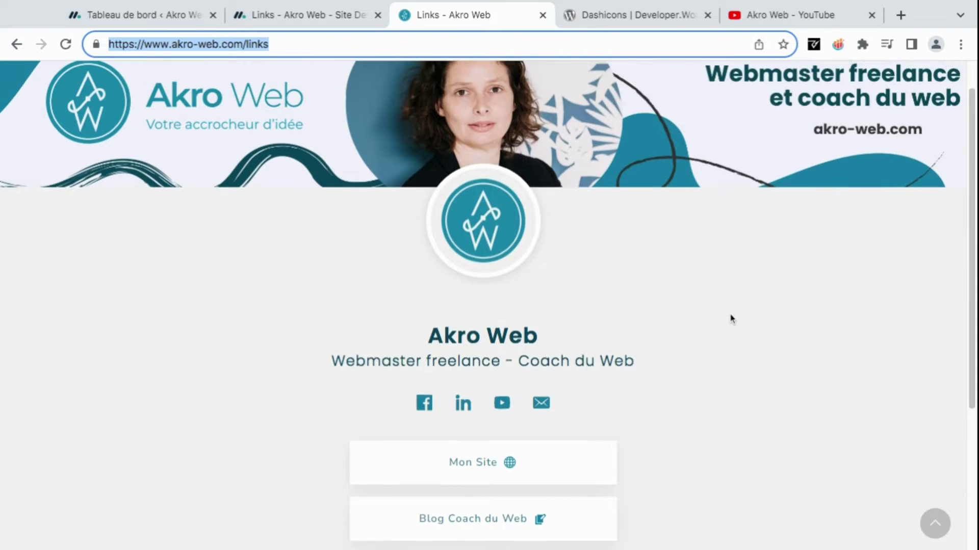
{"action": "left_click", "coordinate": [283, 45]}
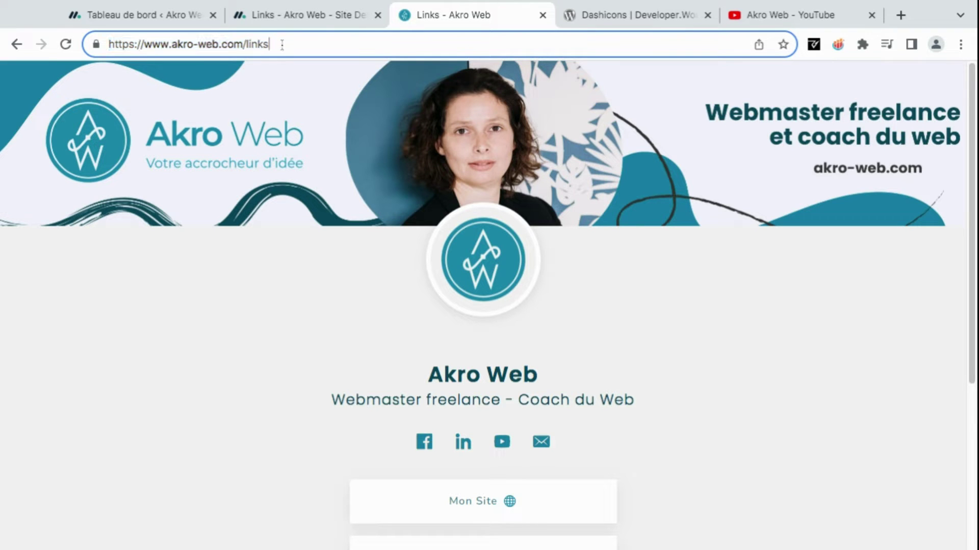
{"action": "left_click_drag", "start_coordinate": [108, 45], "coordinate": [278, 47]}
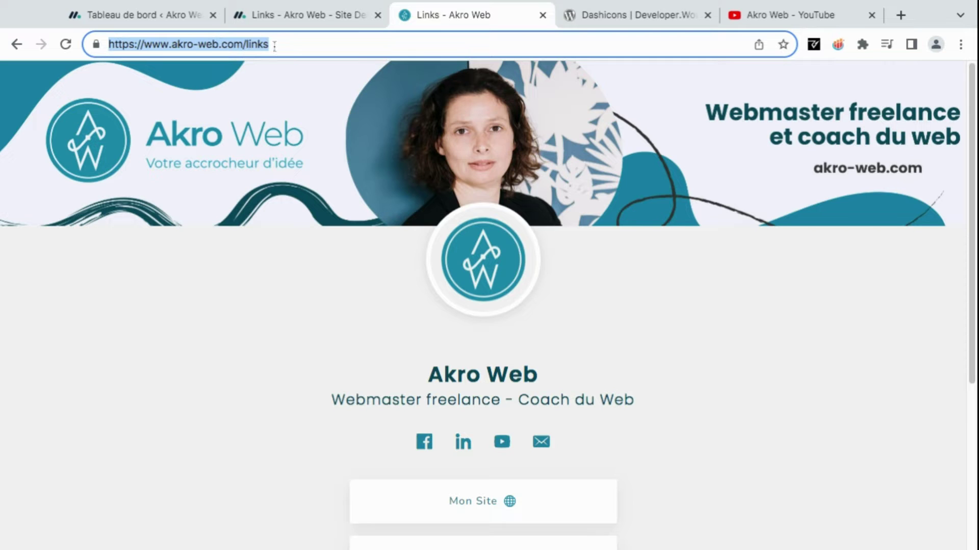
{"action": "left_click", "coordinate": [279, 45]}
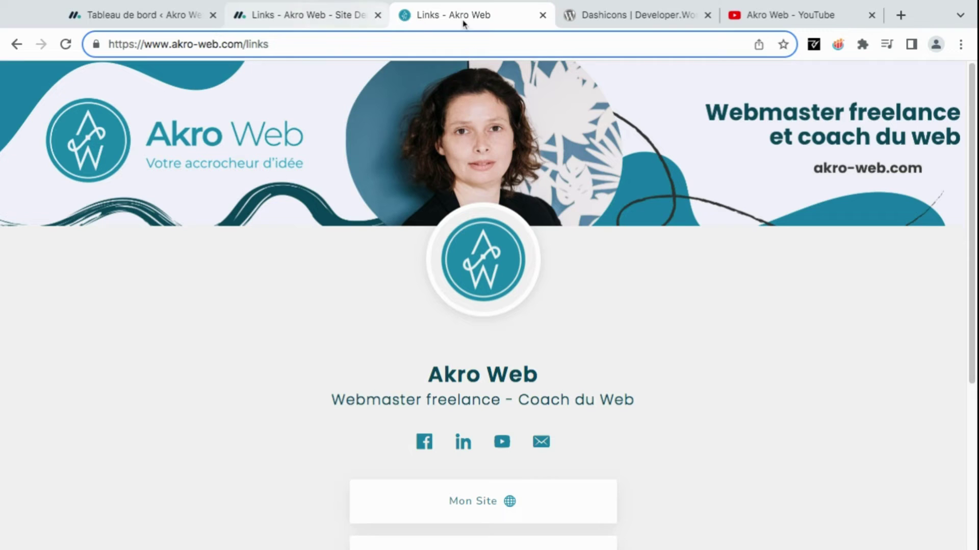
- Return to the demo site's Links page and highlight the /links ending of its address
{"action": "left_click", "coordinate": [316, 17]}
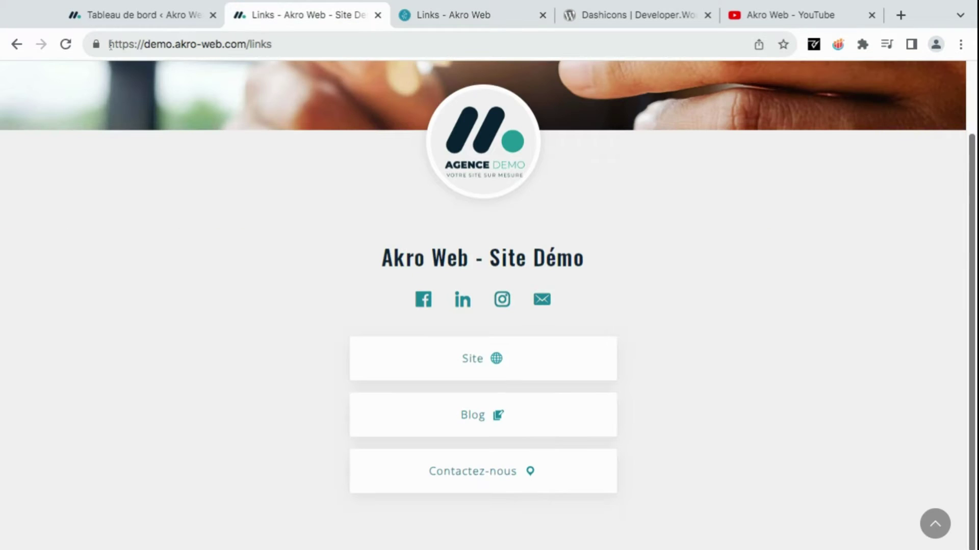
{"action": "left_click_drag", "start_coordinate": [108, 44], "coordinate": [288, 47]}
{"action": "left_click", "coordinate": [248, 46]}
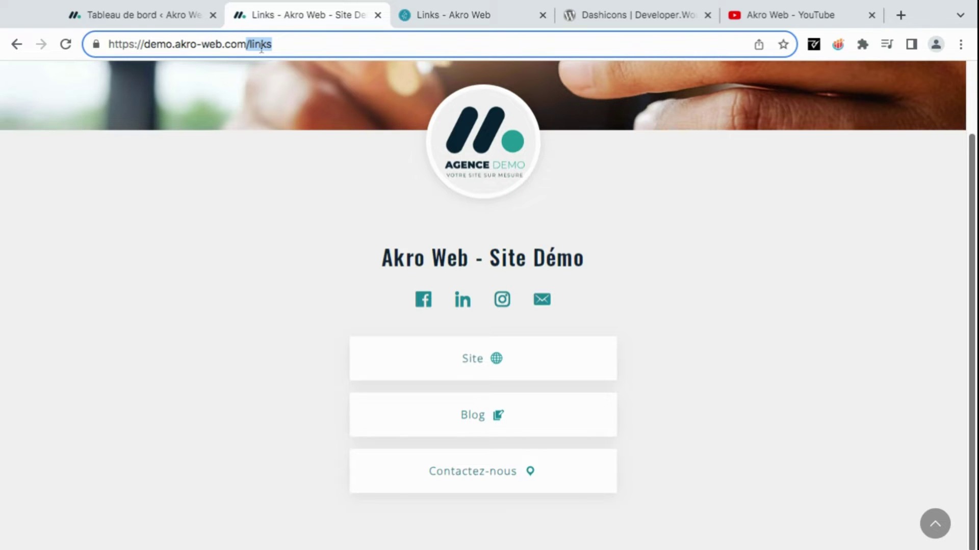
- Open the Links page for editing from the page list in the demo site's administration and look over its fields
{"action": "left_click", "coordinate": [131, 20]}
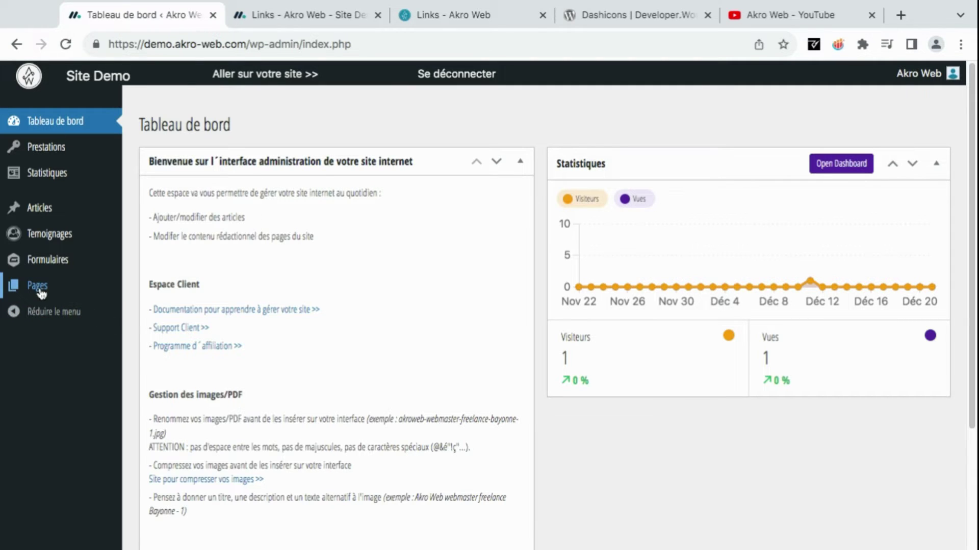
{"action": "left_click", "coordinate": [37, 286]}
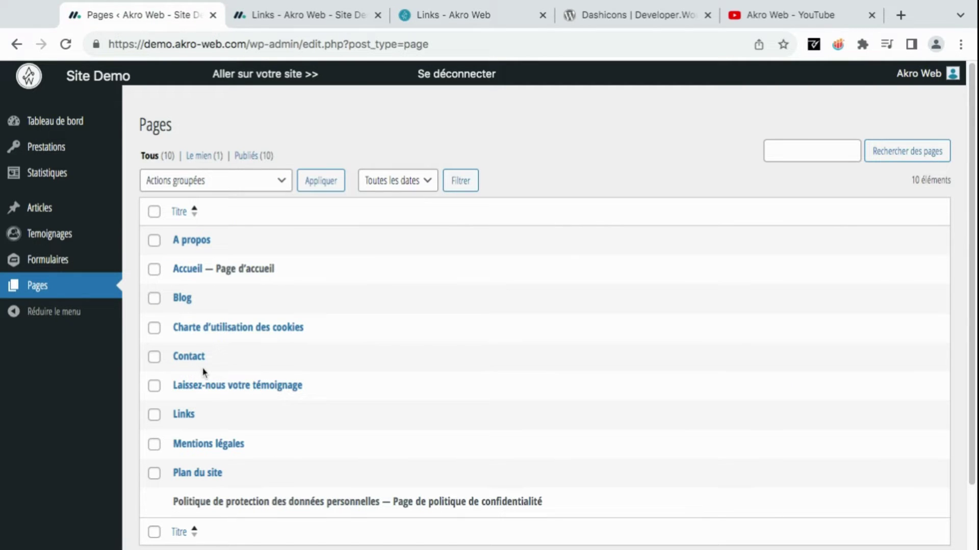
{"action": "left_click", "coordinate": [186, 415]}
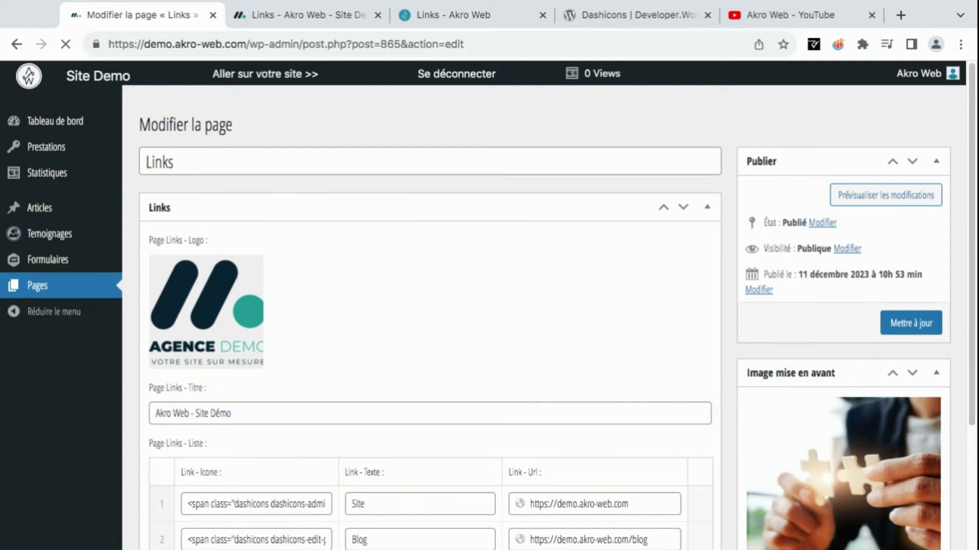
{"action": "scroll", "coordinate": [572, 371], "scroll_direction": "down", "scroll_amount": 3}
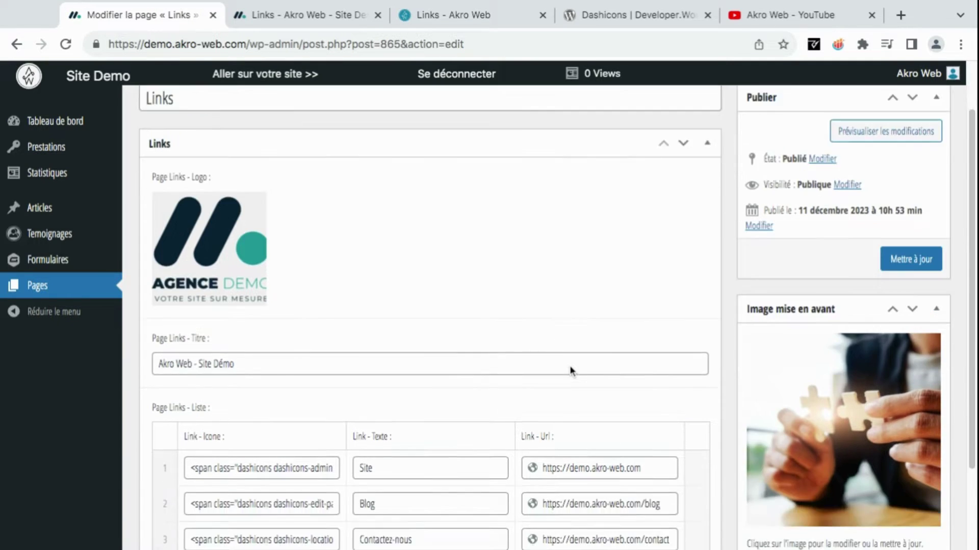
{"action": "scroll", "coordinate": [571, 370], "scroll_direction": "up", "scroll_amount": 3}
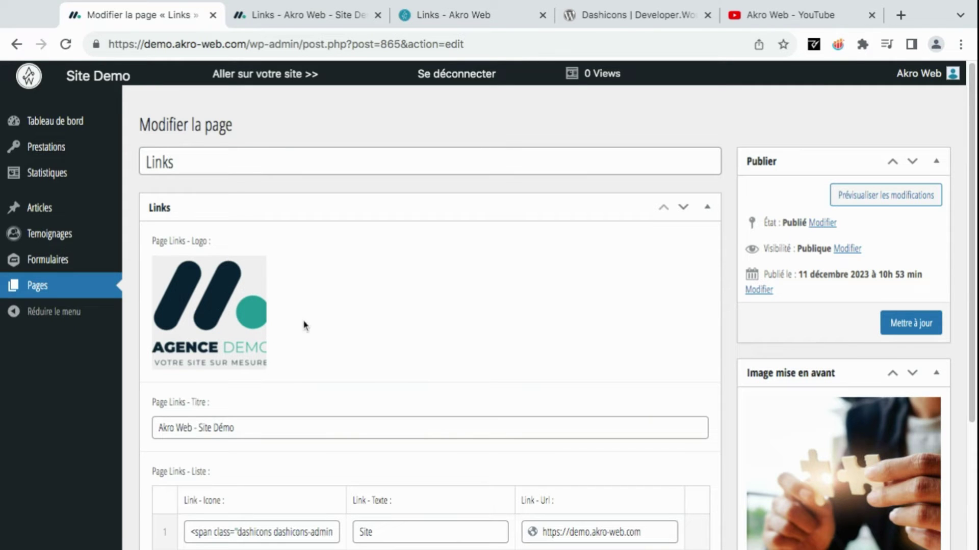
- Remove the Links page's logo and replace it with site-demo-logo-1.png from the media library
{"action": "mouse_move", "coordinate": [231, 307]}
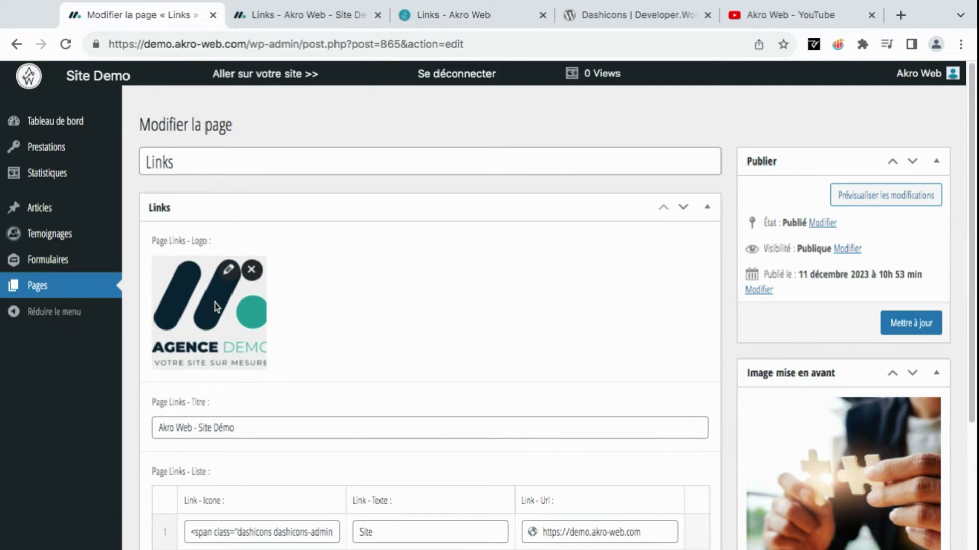
{"action": "left_click", "coordinate": [252, 271]}
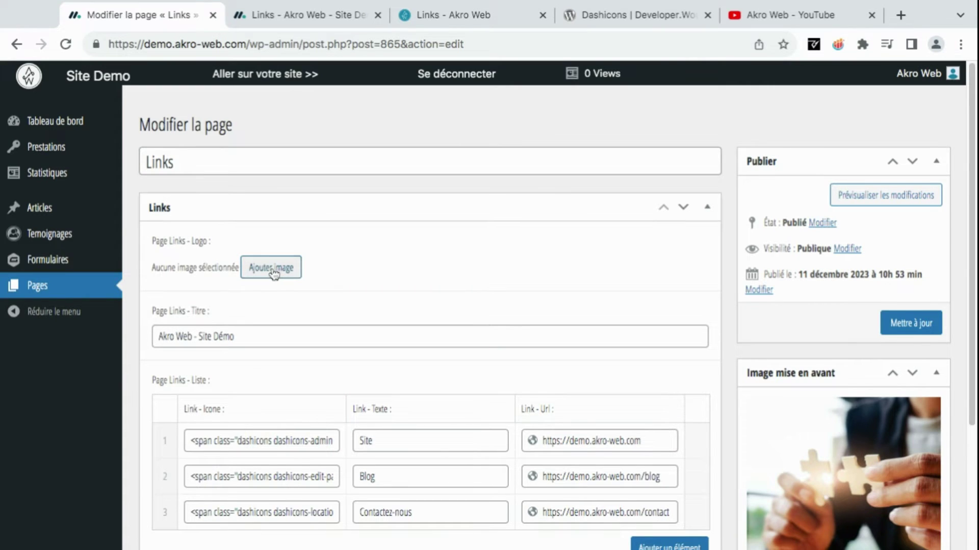
{"action": "left_click", "coordinate": [274, 273]}
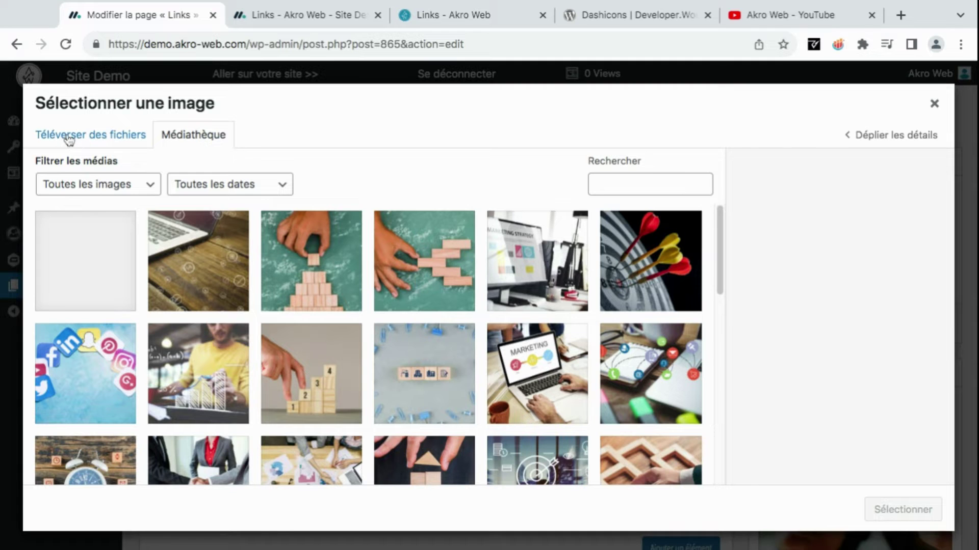
{"action": "scroll", "coordinate": [449, 337], "scroll_direction": "down", "scroll_amount": 10}
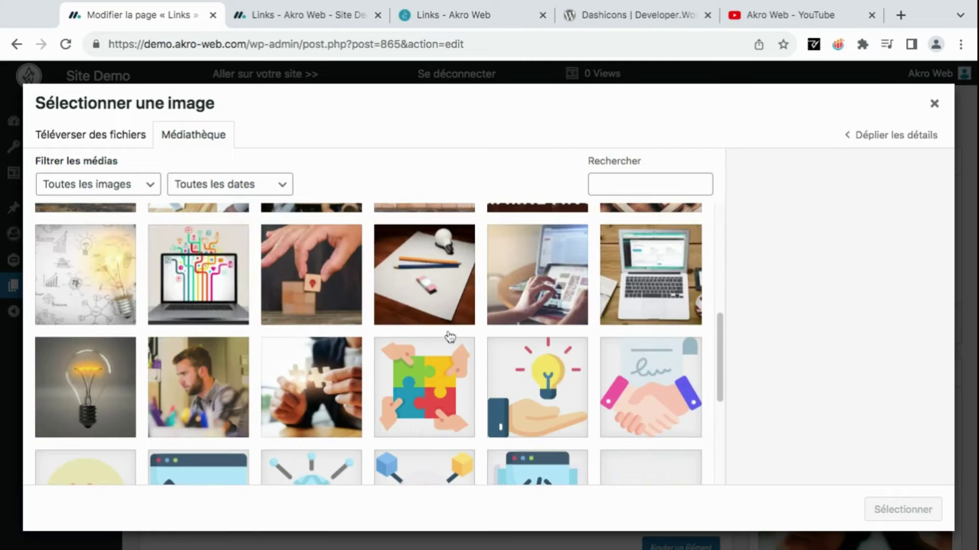
{"action": "left_click", "coordinate": [326, 384]}
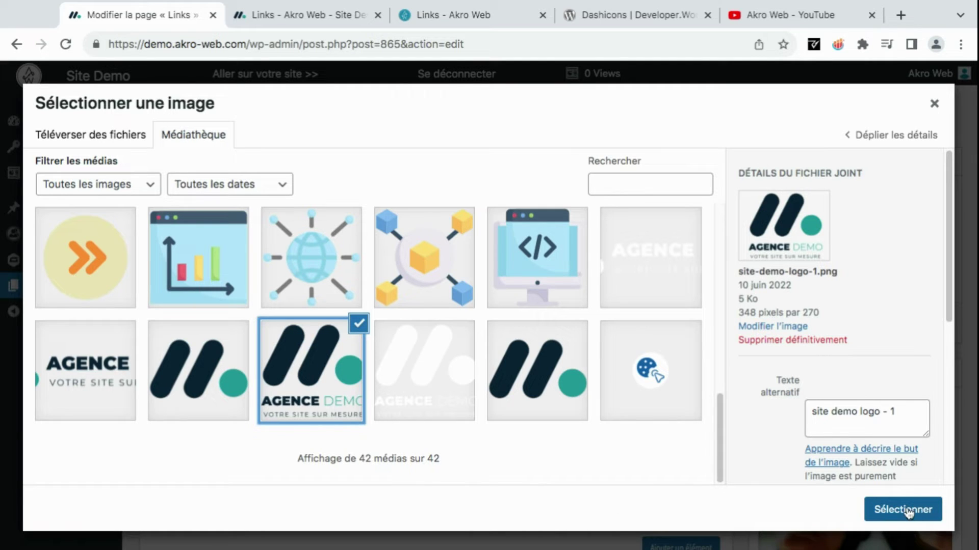
{"action": "left_click", "coordinate": [907, 511]}
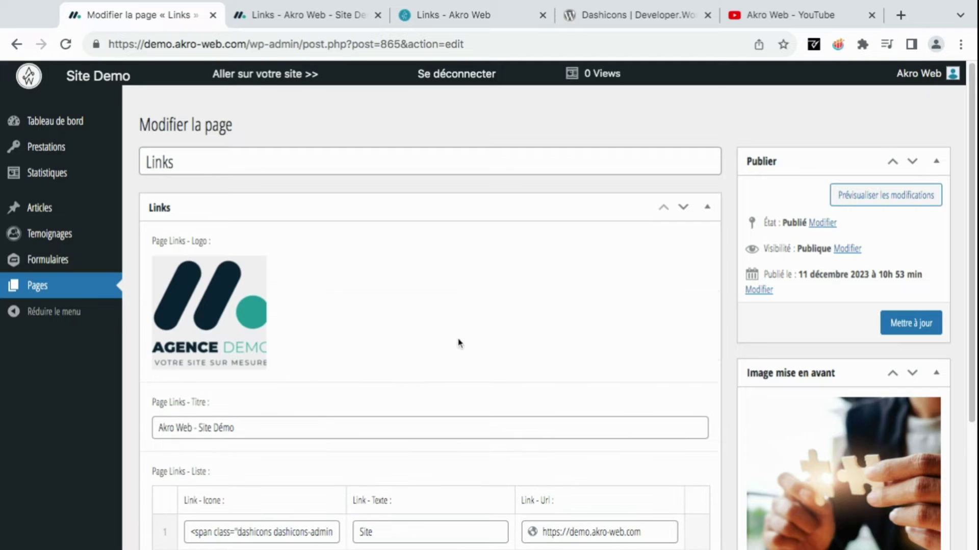
- Select the whole text of the Links page's title field
{"action": "scroll", "coordinate": [457, 343], "scroll_direction": "down", "scroll_amount": 1}
{"action": "scroll", "coordinate": [456, 342], "scroll_direction": "down", "scroll_amount": 1}
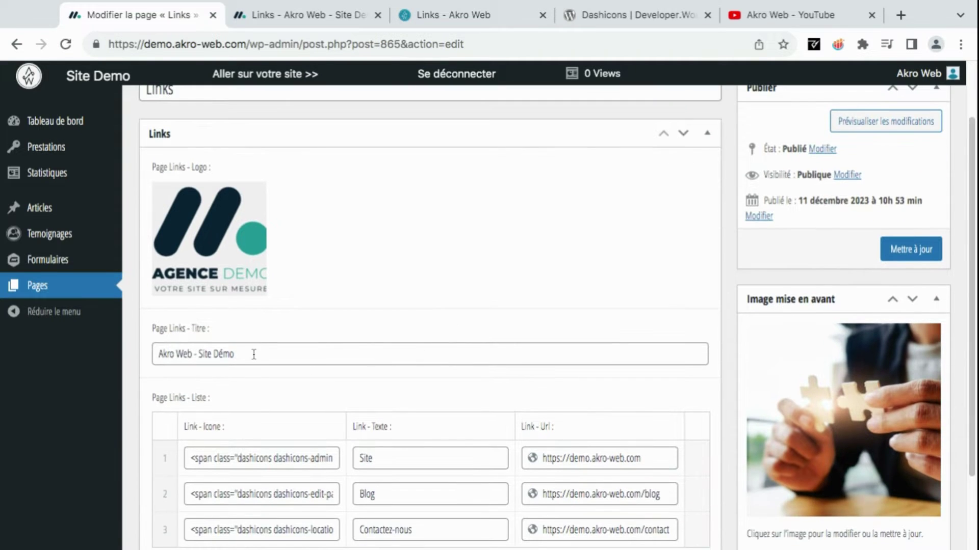
{"action": "left_click", "coordinate": [254, 353]}
{"action": "key", "text": "alt+shift+Left"}
{"action": "key", "text": "alt+shift+Left"}
{"action": "key", "text": "alt+shift+Left"}
{"action": "key", "text": "alt+shift+Left"}
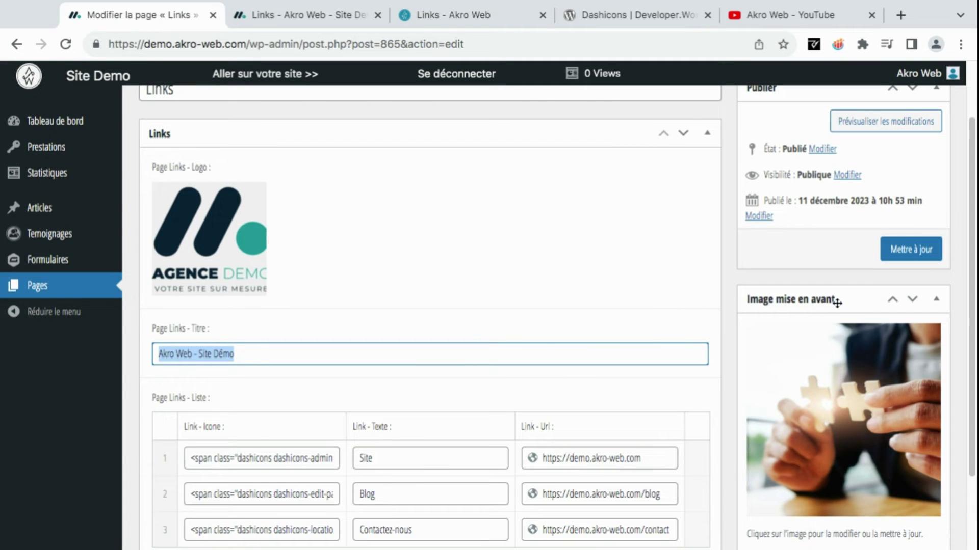
- Compare the featured image in the page editor with the banner on the demo site's public Links page
{"action": "scroll", "coordinate": [880, 385], "scroll_direction": "down", "scroll_amount": 2}
{"action": "scroll", "coordinate": [881, 385], "scroll_direction": "down", "scroll_amount": 4}
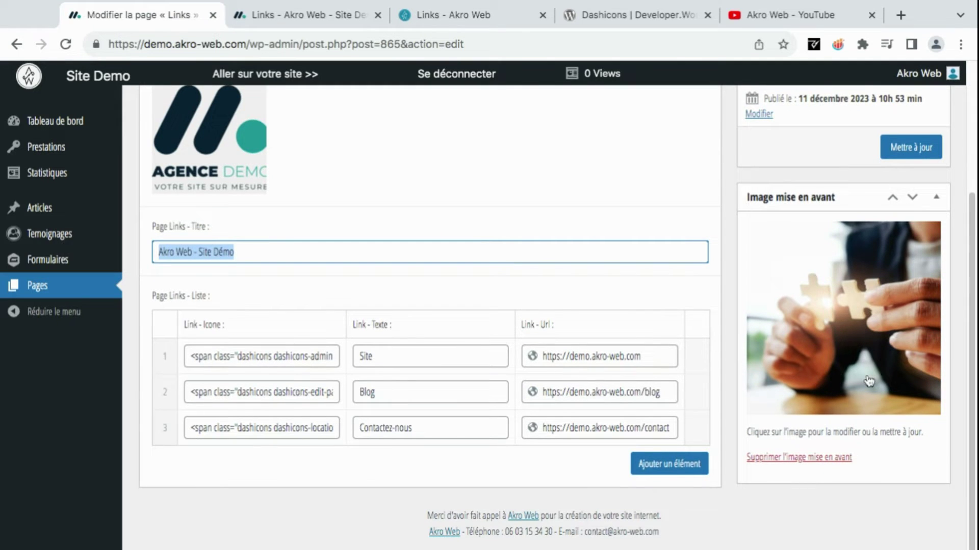
{"action": "left_click", "coordinate": [319, 21]}
{"action": "scroll", "coordinate": [450, 209], "scroll_direction": "up", "scroll_amount": 3}
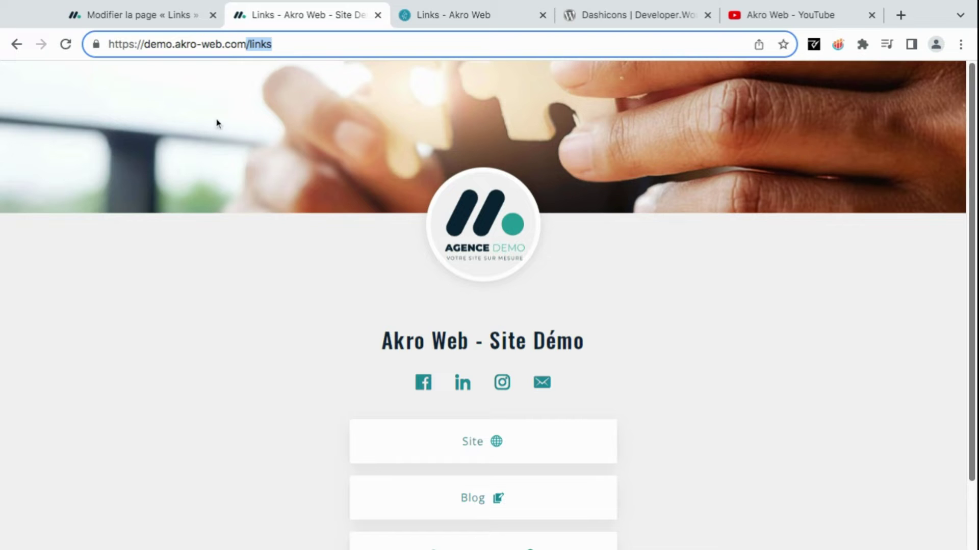
{"action": "left_click", "coordinate": [176, 21]}
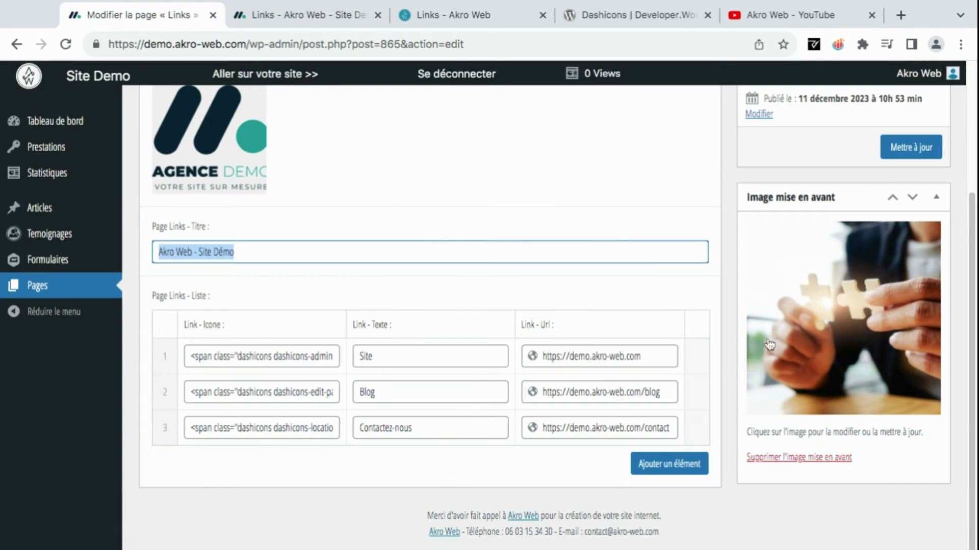
- Remove the Links page's featured image and set akro-web-site-demo-wordpress-2.jpg from the media library as its featured image
{"action": "left_click", "coordinate": [821, 458]}
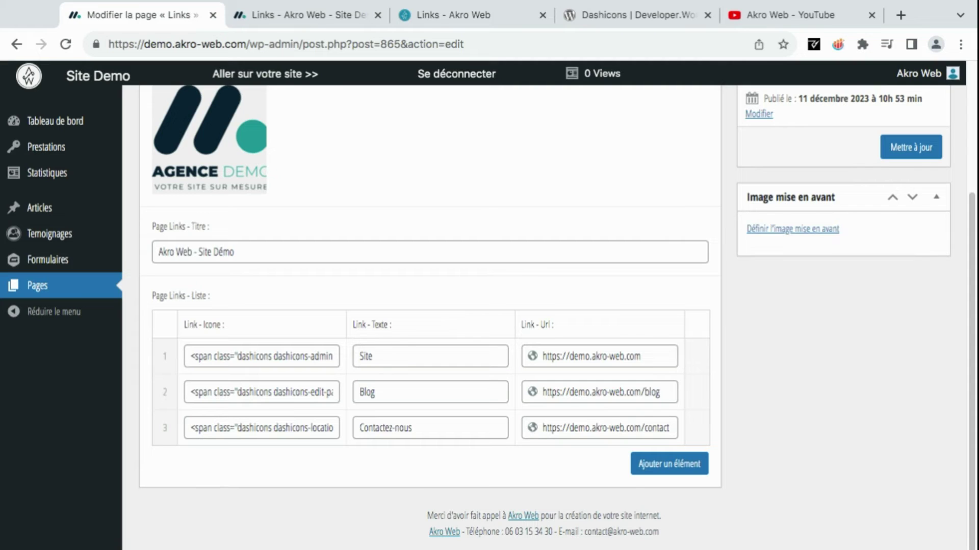
{"action": "left_click", "coordinate": [817, 230]}
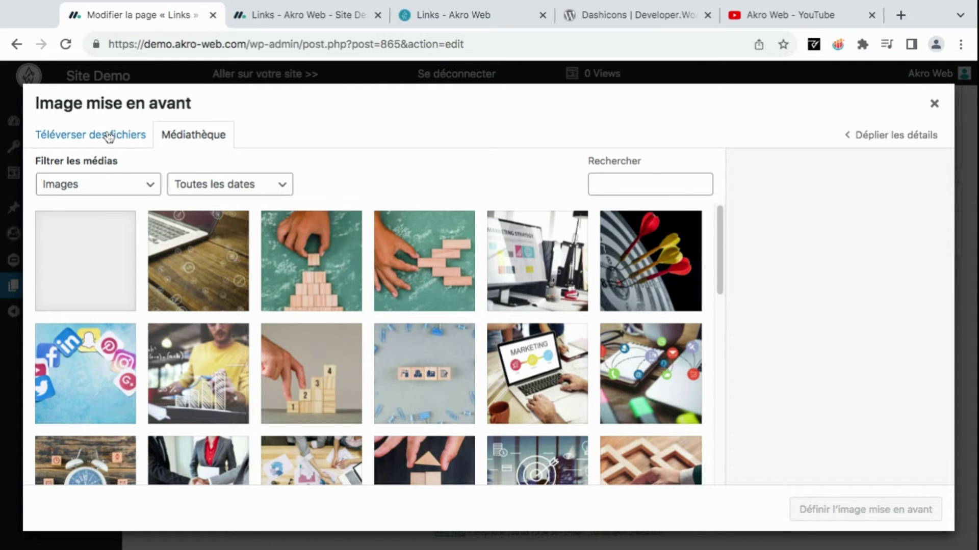
{"action": "scroll", "coordinate": [531, 301], "scroll_direction": "down", "scroll_amount": 5}
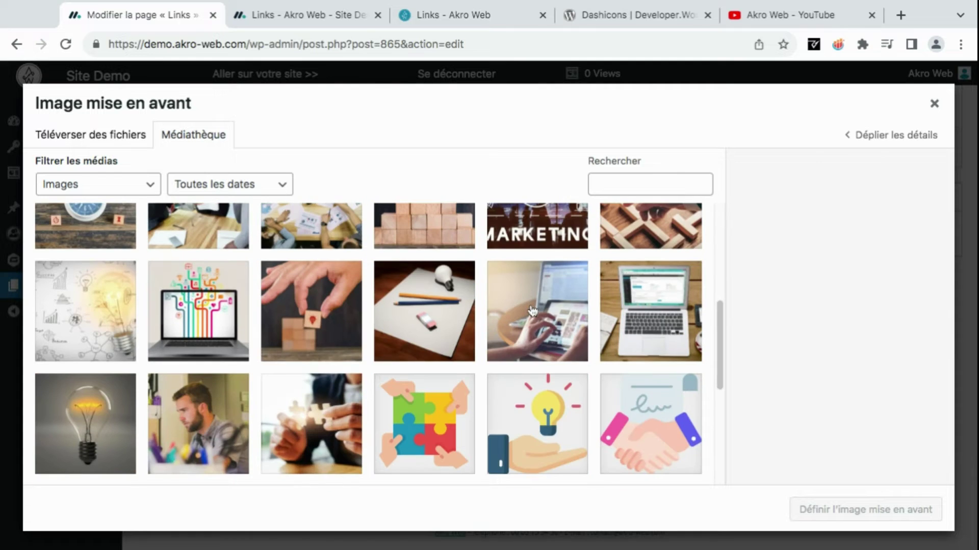
{"action": "scroll", "coordinate": [433, 338], "scroll_direction": "up", "scroll_amount": 2}
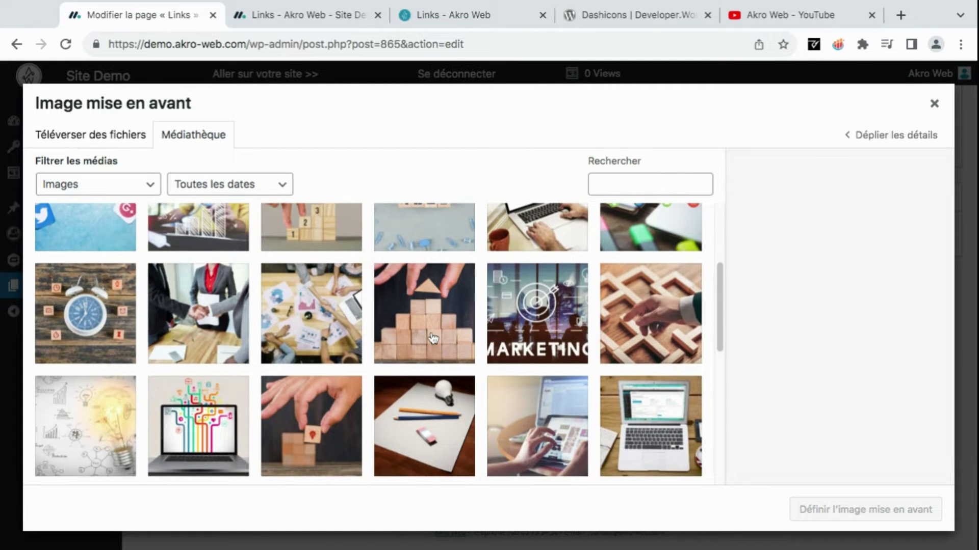
{"action": "scroll", "coordinate": [433, 338], "scroll_direction": "down", "scroll_amount": 4}
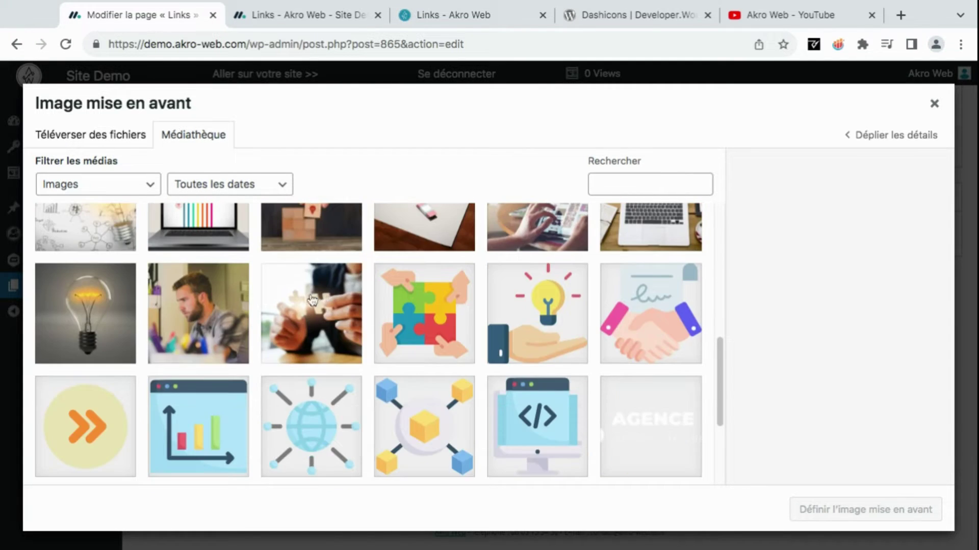
{"action": "left_click", "coordinate": [313, 300]}
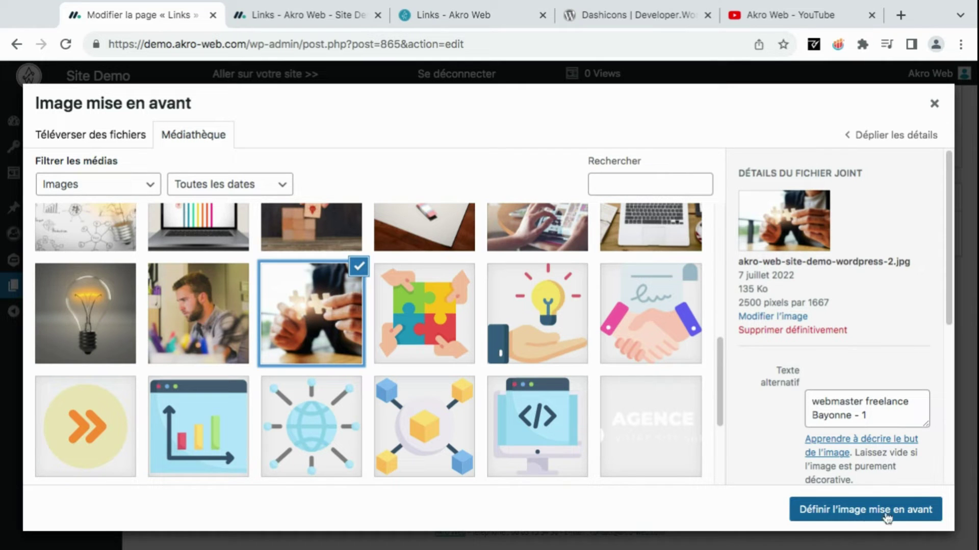
{"action": "left_click", "coordinate": [843, 511]}
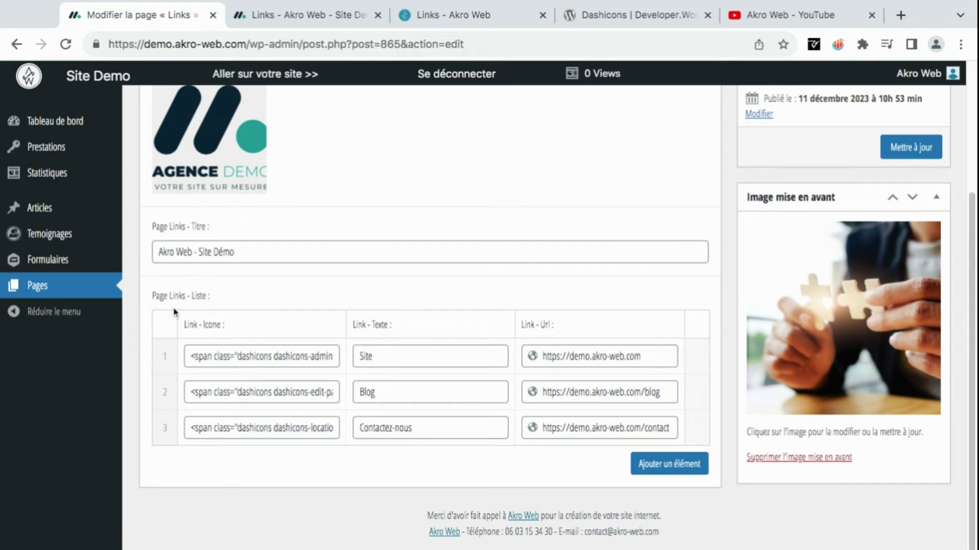
- Review the Links page's link list and its icon, text and URL columns
{"action": "mouse_move", "coordinate": [152, 298]}
{"action": "left_mouse_down"}
{"action": "mouse_move", "coordinate": [183, 298]}
{"action": "mouse_move", "coordinate": [152, 307]}
{"action": "left_mouse_up"}
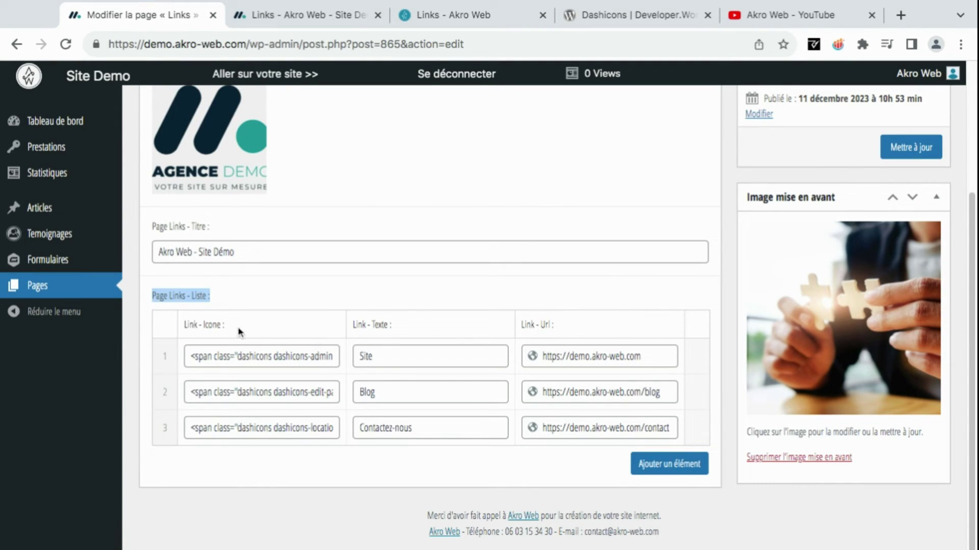
{"action": "left_click", "coordinate": [235, 328]}
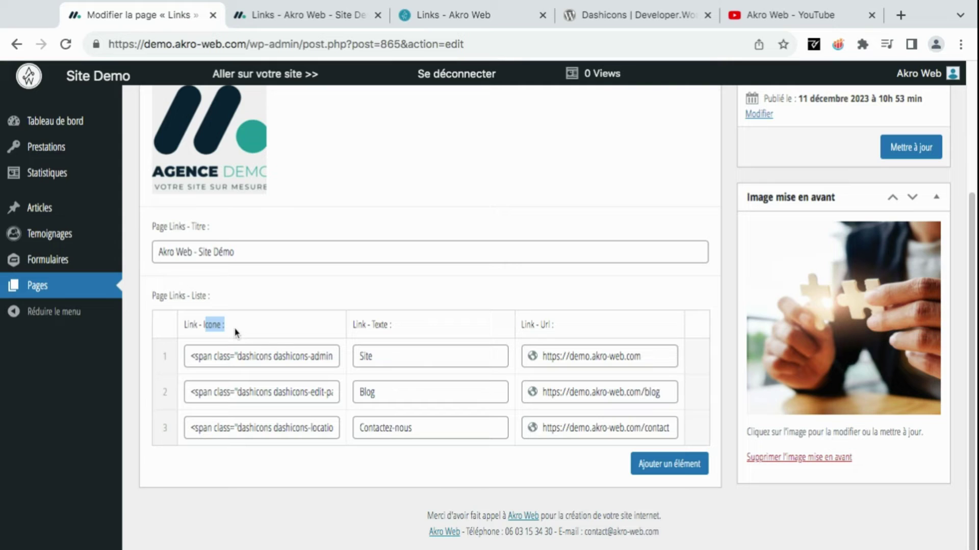
{"action": "left_click_drag", "start_coordinate": [387, 328], "coordinate": [393, 327]}
{"action": "left_click_drag", "start_coordinate": [548, 327], "coordinate": [559, 332]}
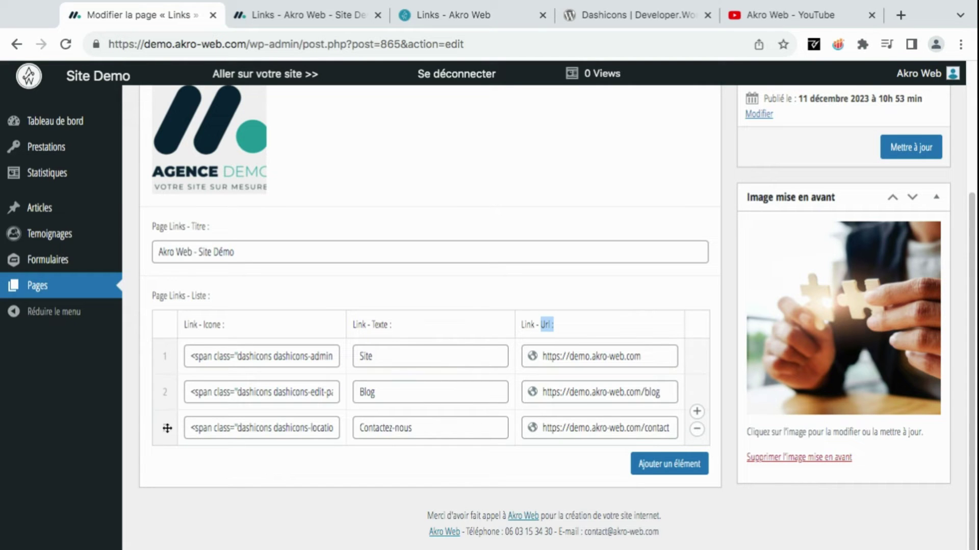
- Add a fourth, empty element to the Links page's link list and place the cursor in its icon field
{"action": "left_click", "coordinate": [486, 427]}
{"action": "left_click", "coordinate": [678, 472]}
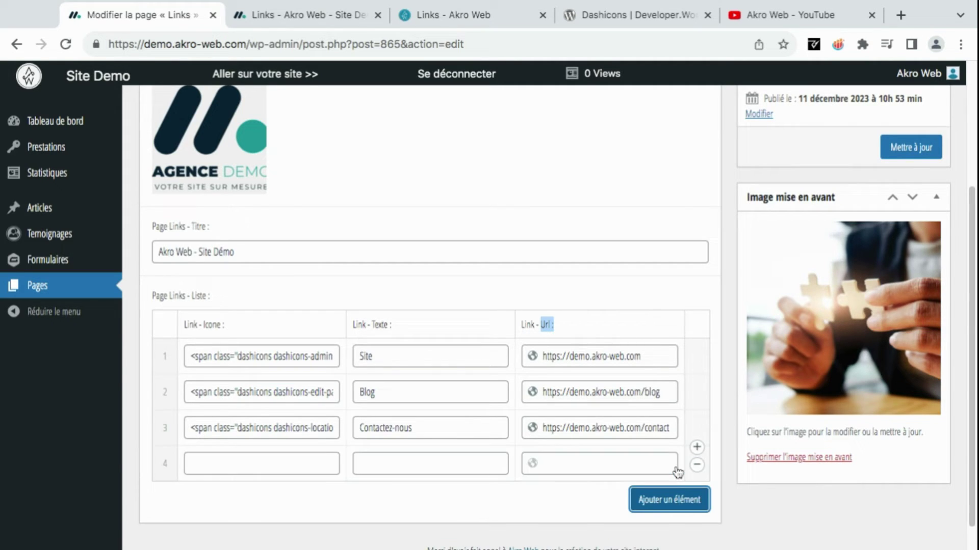
{"action": "left_click", "coordinate": [274, 464]}
{"action": "left_click", "coordinate": [408, 464]}
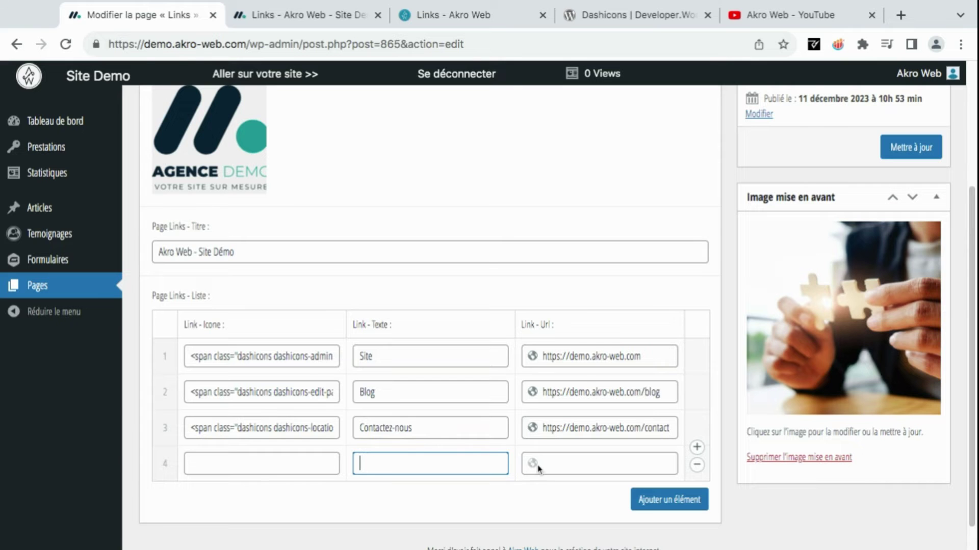
{"action": "left_click", "coordinate": [558, 464]}
{"action": "left_click", "coordinate": [243, 464]}
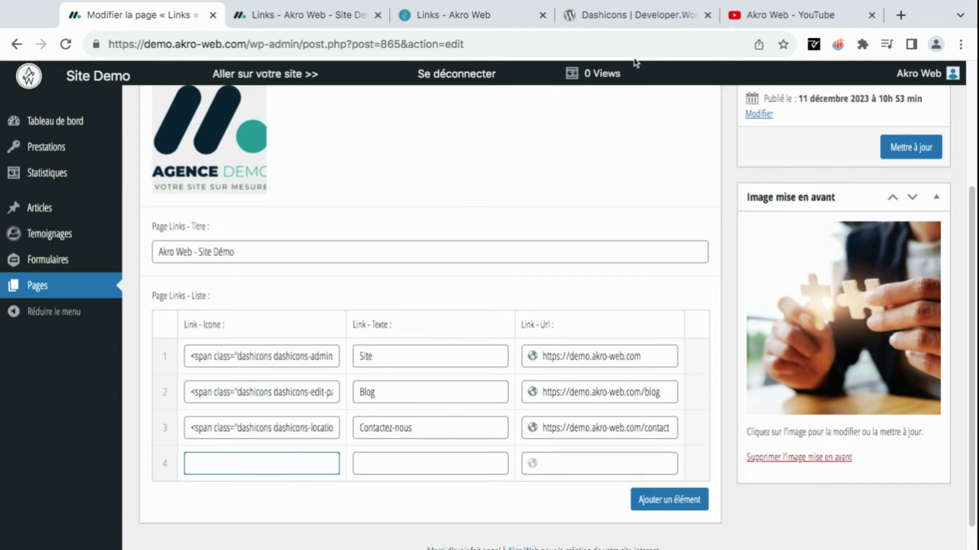
- Switch to the WordPress Dashicons library and select the YouTube icon in its Social section
{"action": "left_click", "coordinate": [622, 19]}
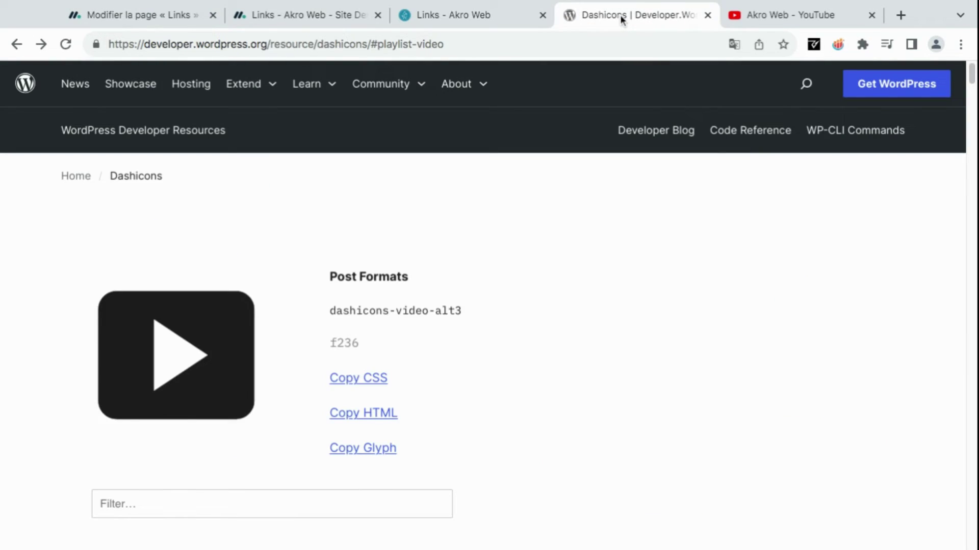
{"action": "scroll", "coordinate": [573, 327], "scroll_direction": "down", "scroll_amount": 10}
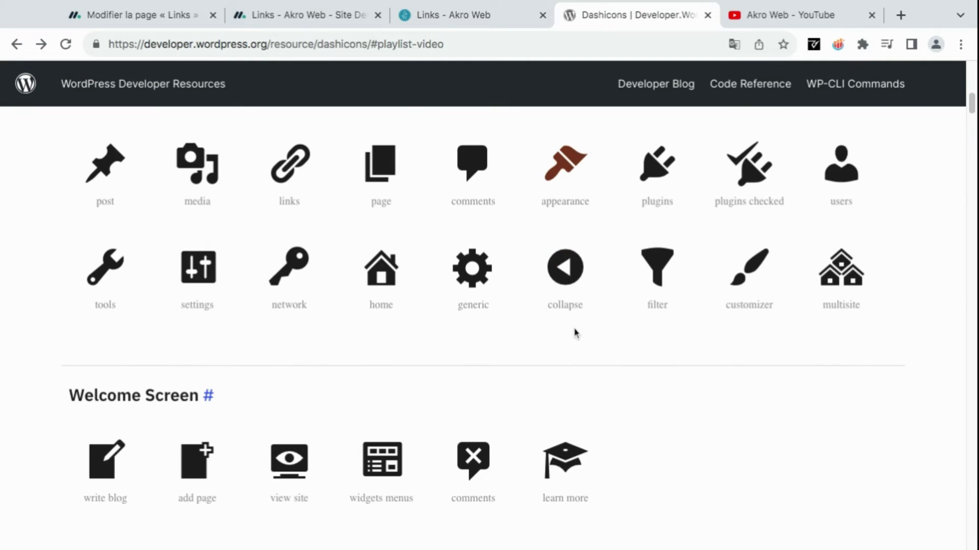
{"action": "scroll", "coordinate": [546, 285], "scroll_direction": "up", "scroll_amount": 5}
{"action": "scroll", "coordinate": [564, 301], "scroll_direction": "down", "scroll_amount": 6}
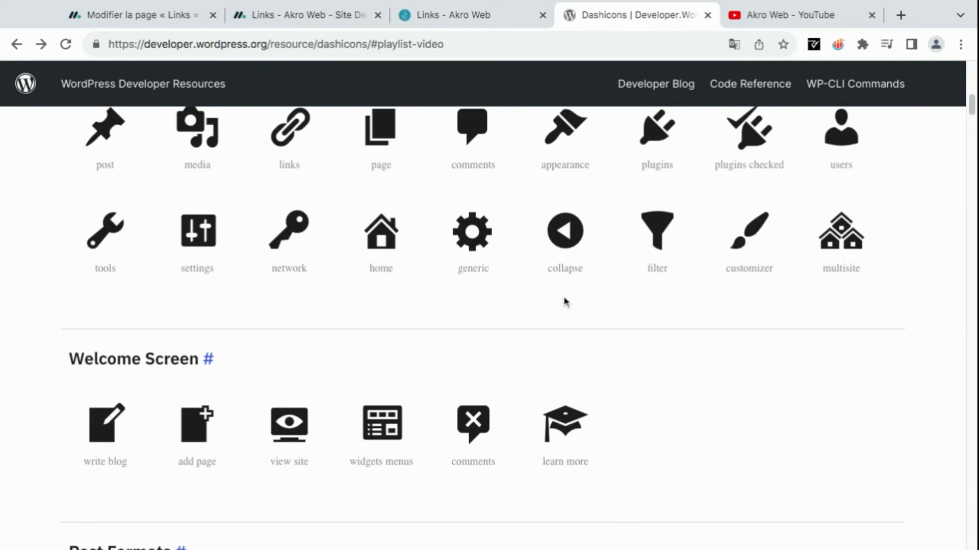
{"action": "scroll", "coordinate": [565, 301], "scroll_direction": "down", "scroll_amount": 10}
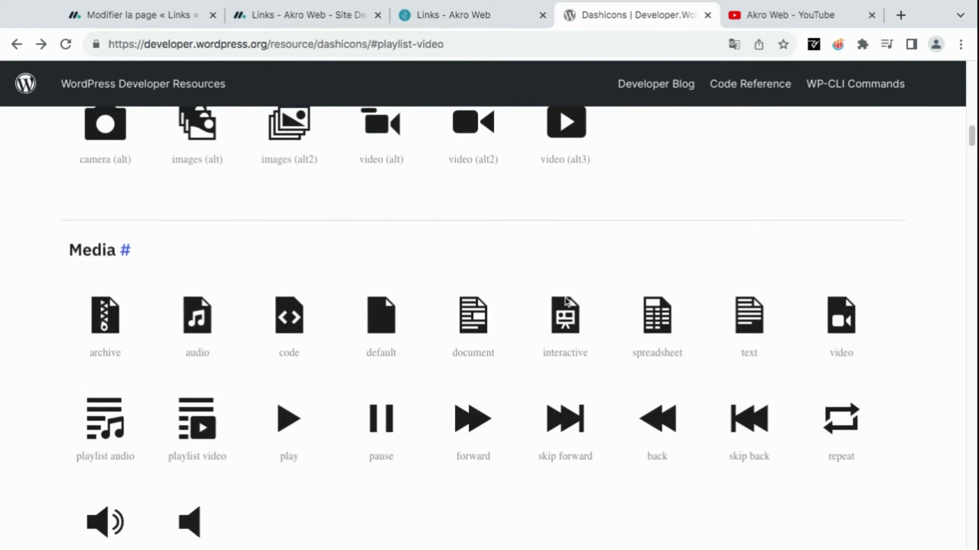
{"action": "scroll", "coordinate": [565, 303], "scroll_direction": "up", "scroll_amount": 2}
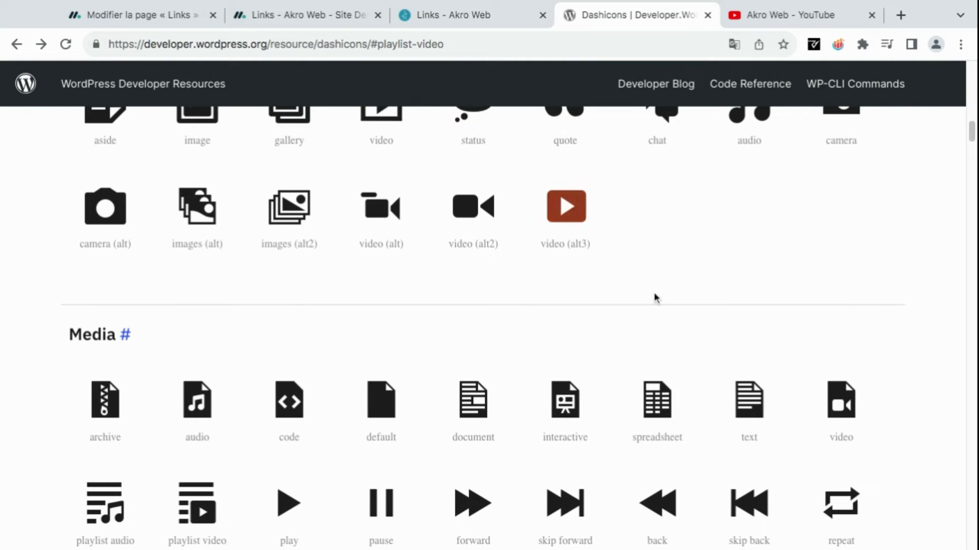
{"action": "scroll", "coordinate": [655, 299], "scroll_direction": "down", "scroll_amount": 20}
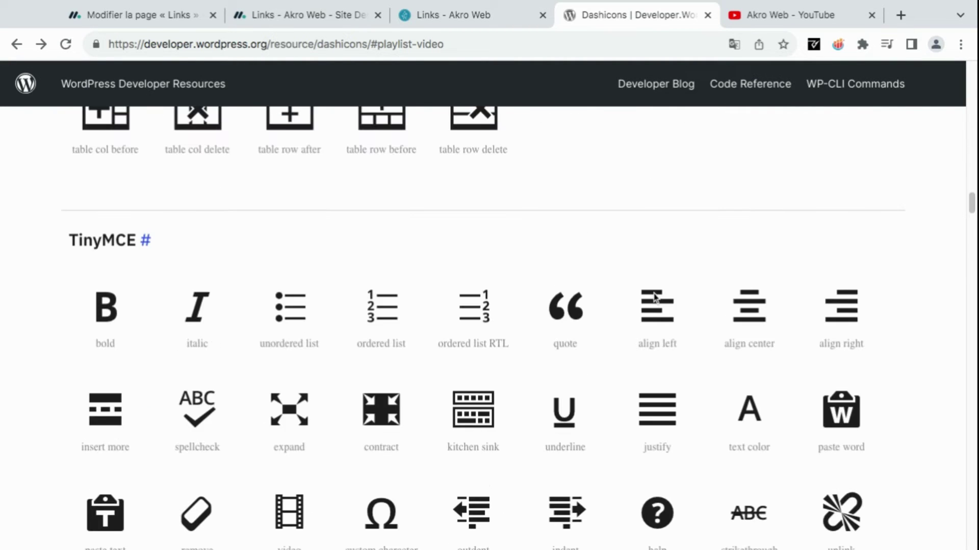
{"action": "scroll", "coordinate": [655, 298], "scroll_direction": "down", "scroll_amount": 15}
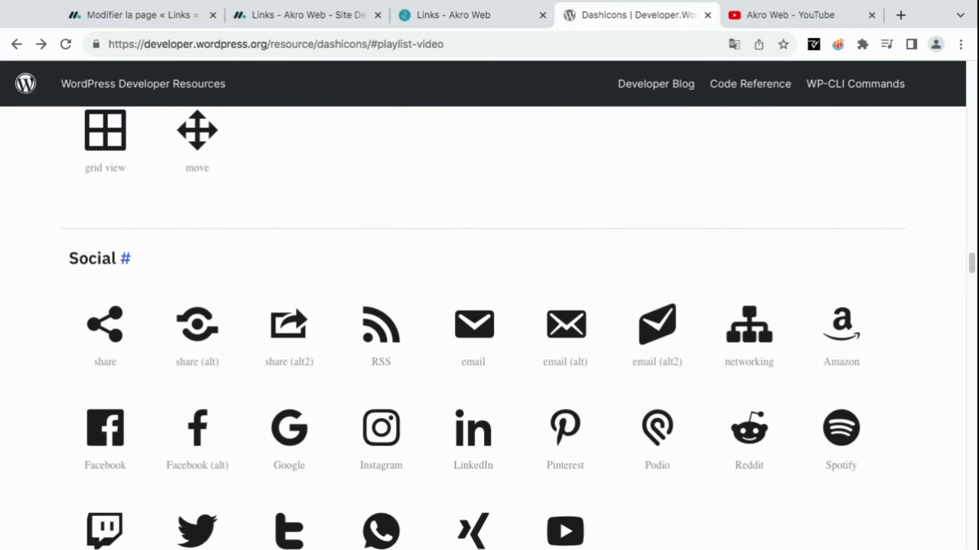
{"action": "scroll", "coordinate": [657, 285], "scroll_direction": "down", "scroll_amount": 2}
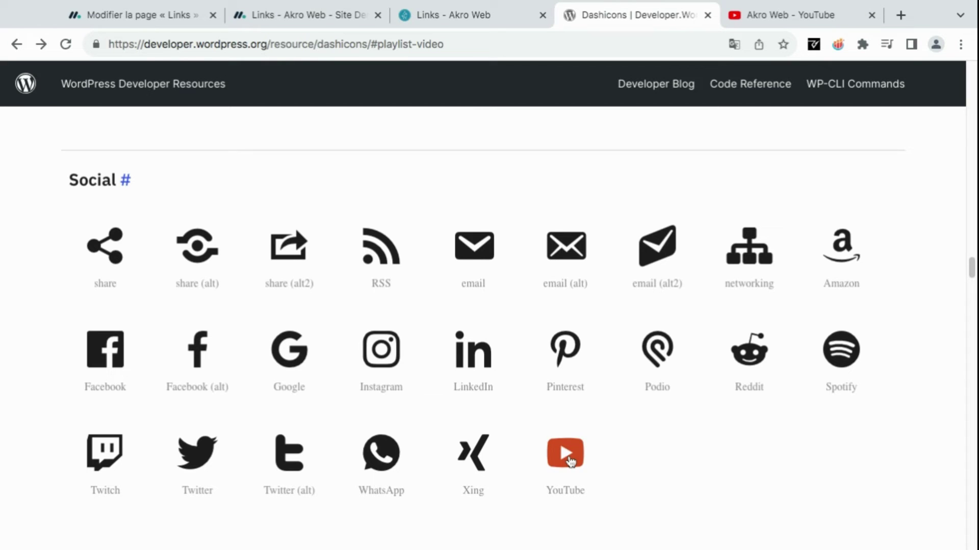
{"action": "left_click", "coordinate": [570, 461]}
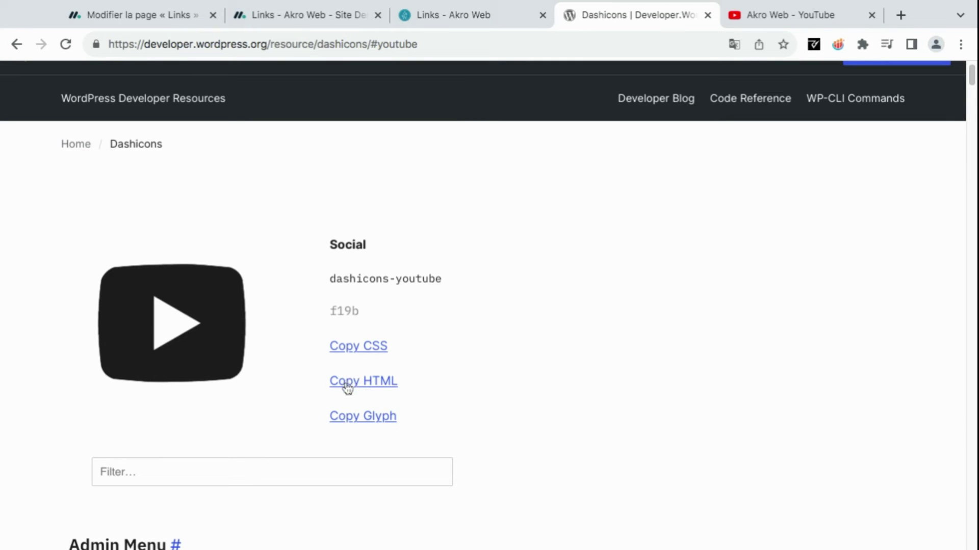
- Copy the YouTube icon's HTML code from Dashicons and paste it into the fourth link's icon field in the Links page editor
{"action": "left_click", "coordinate": [377, 383]}
{"action": "key", "text": "ctrl+c"}
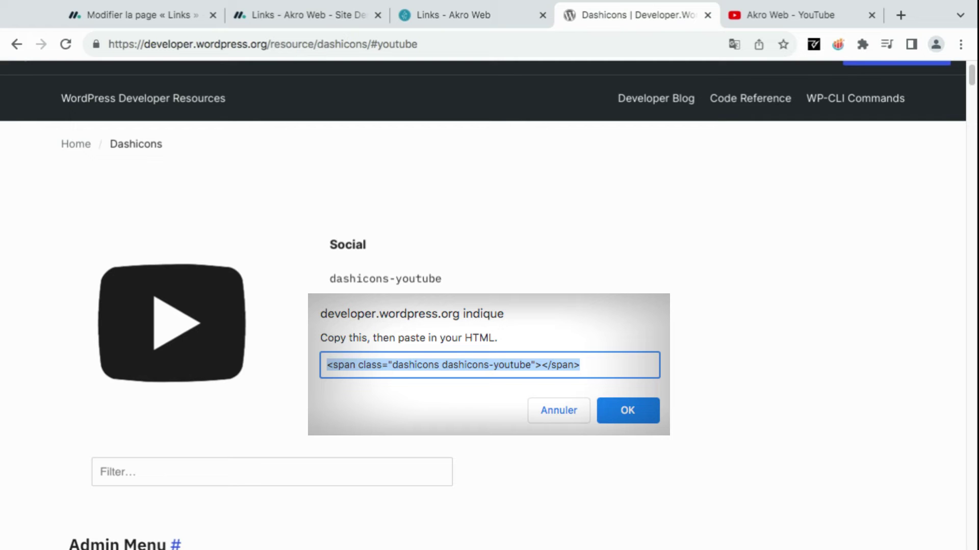
{"action": "key", "text": "Return"}
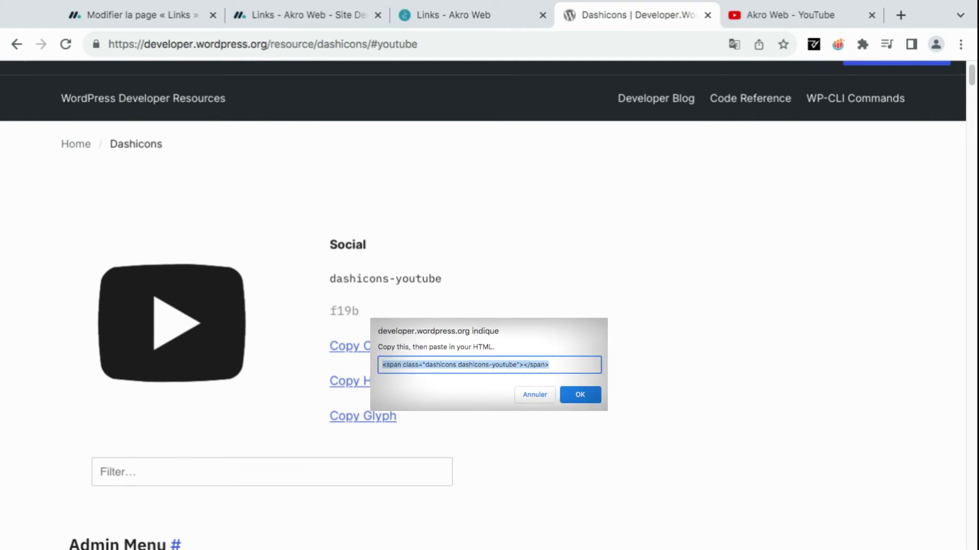
{"action": "left_click", "coordinate": [179, 20]}
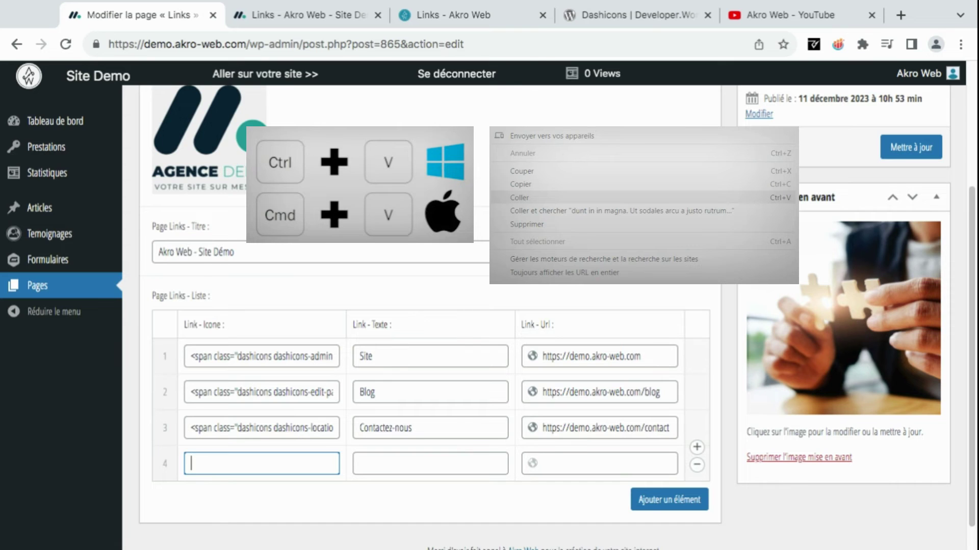
{"action": "key", "text": "ctrl+v"}
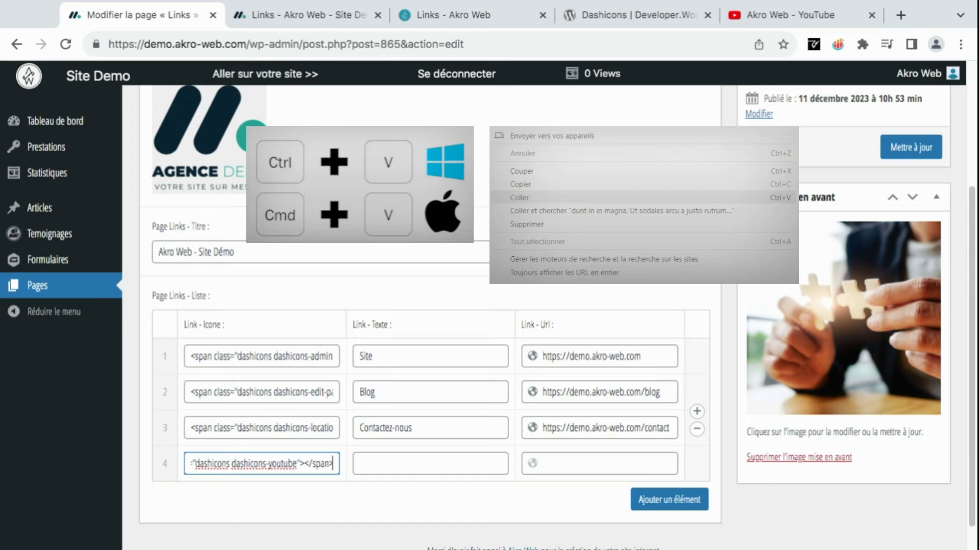
- Enter "Youtbe" as the fourth link's text
{"action": "left_click", "coordinate": [403, 468]}
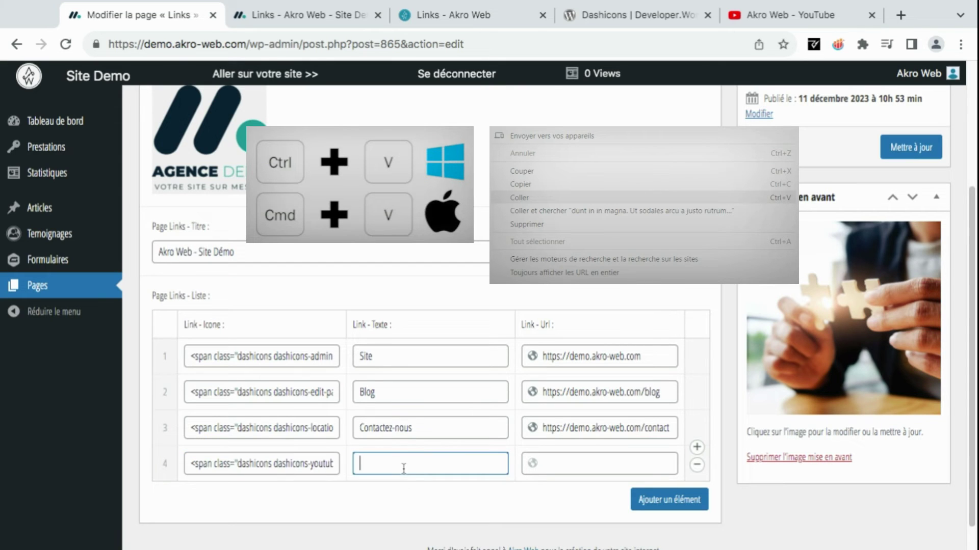
{"action": "type", "text": "You"}
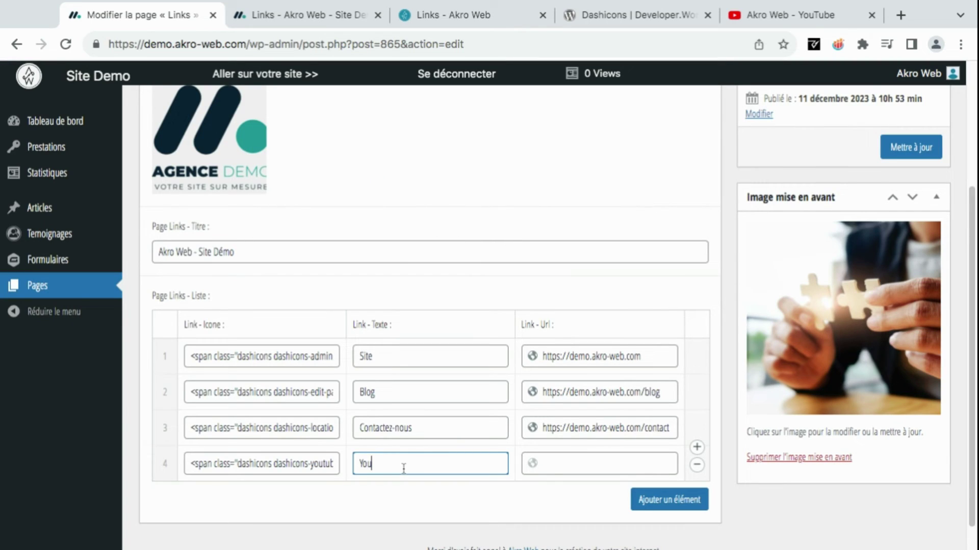
{"action": "type", "text": "tbe"}
{"action": "left_click", "coordinate": [548, 462]}
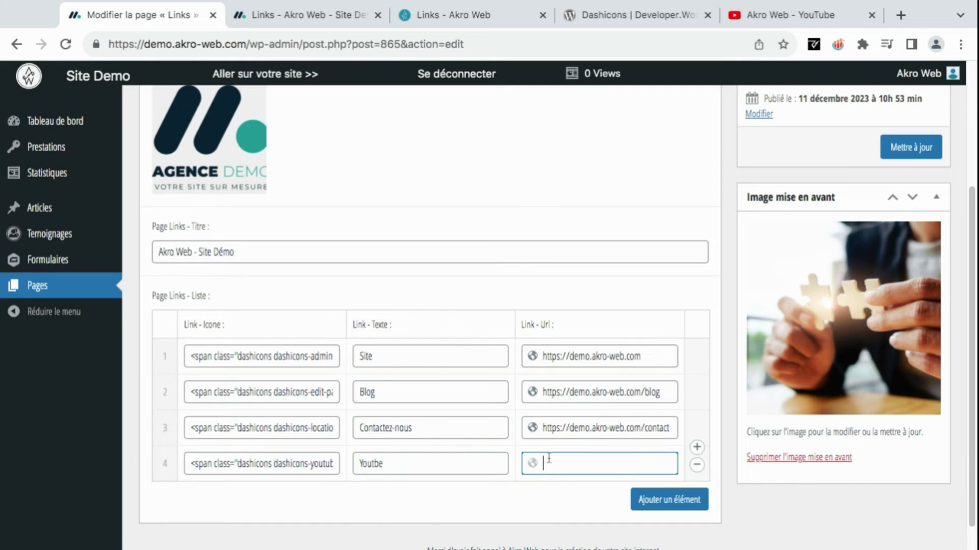
{"action": "left_click", "coordinate": [785, 15]}
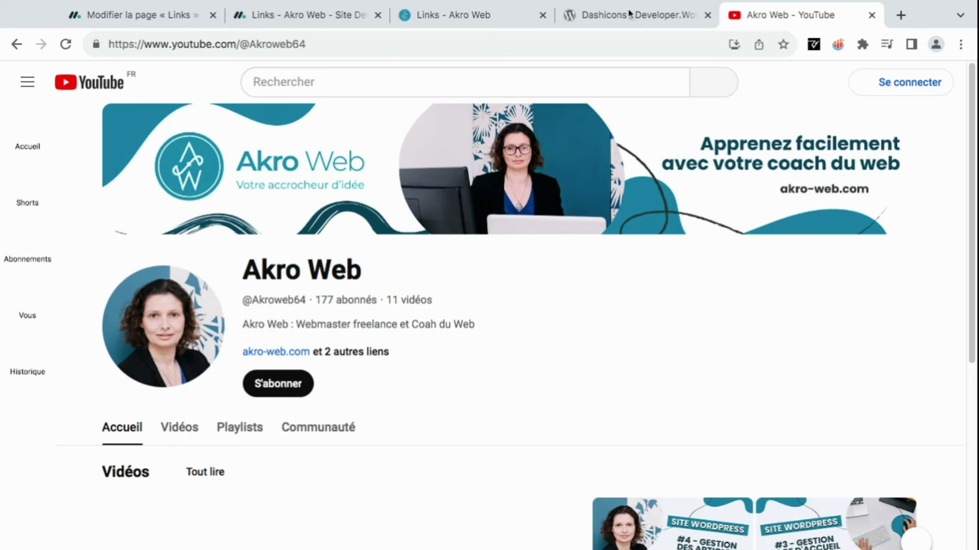
{"action": "left_click_drag", "start_coordinate": [322, 44], "coordinate": [104, 45]}
{"action": "key", "text": "ctrl+c"}
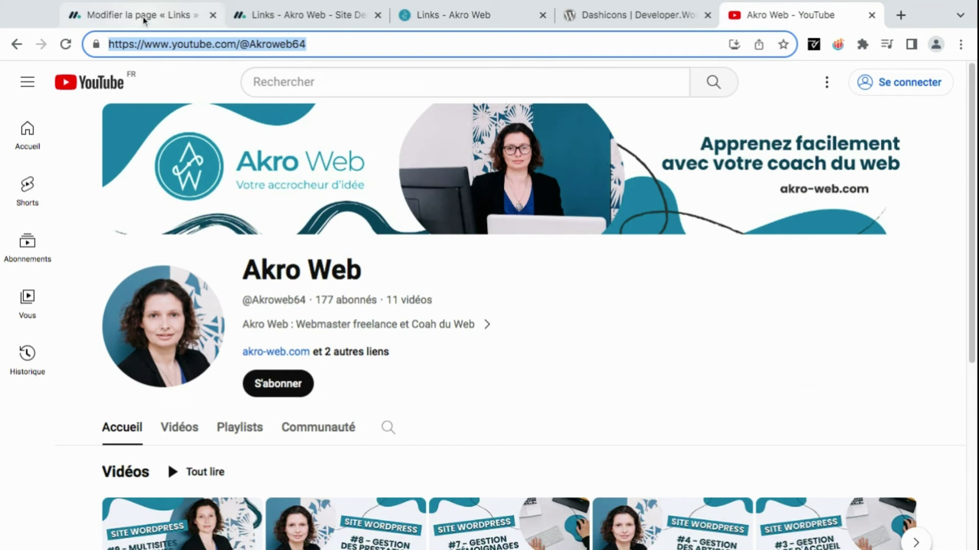
{"action": "left_click", "coordinate": [145, 17]}
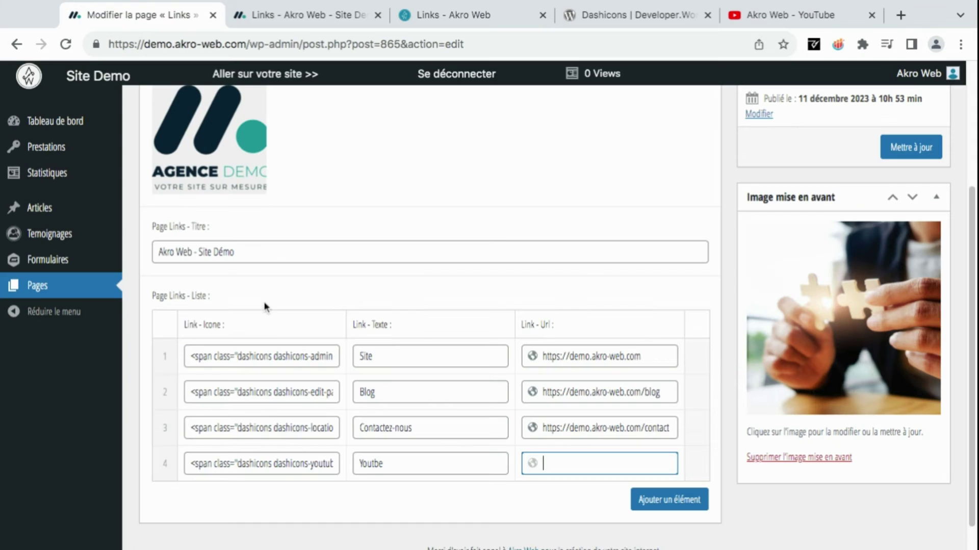
{"action": "key", "text": "ctrl+v"}
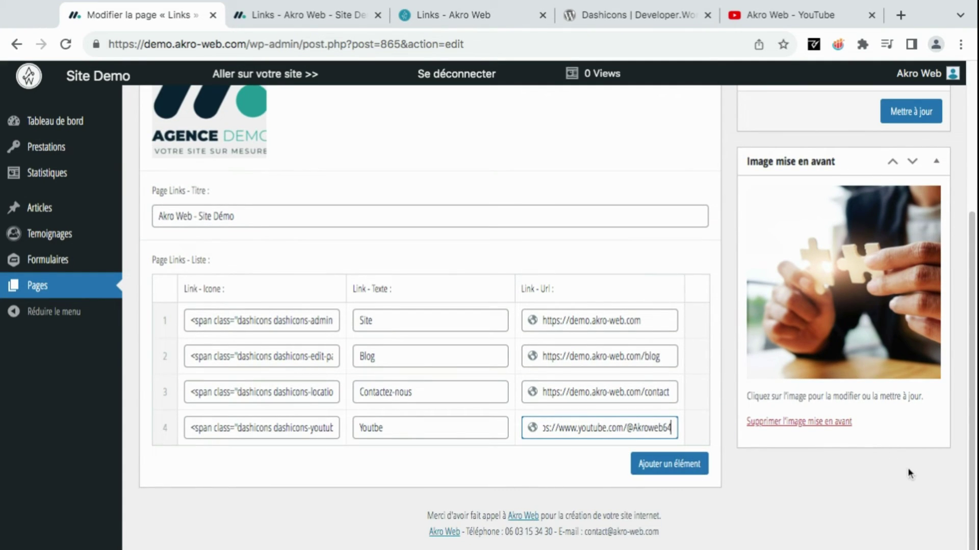
{"action": "scroll", "coordinate": [945, 297], "scroll_direction": "up", "scroll_amount": 3}
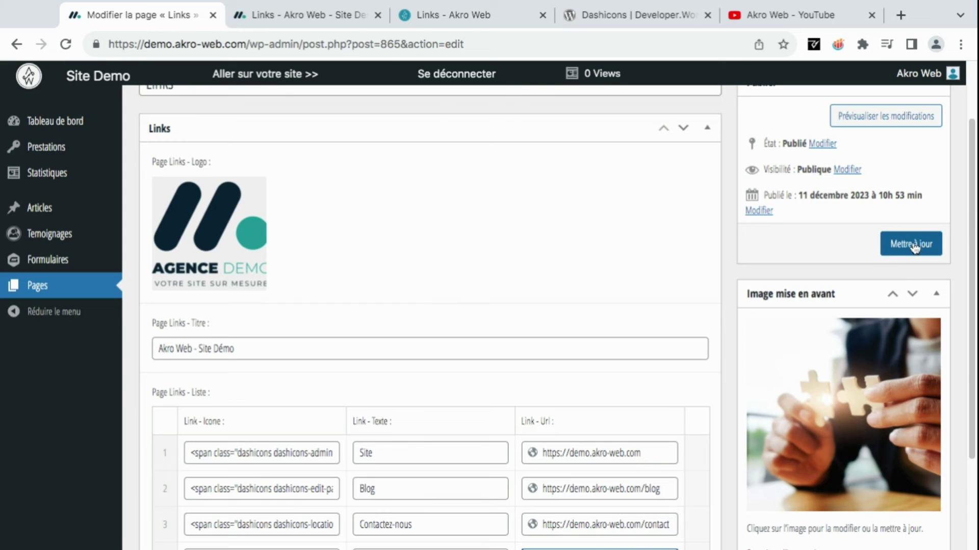
{"action": "left_click", "coordinate": [914, 247]}
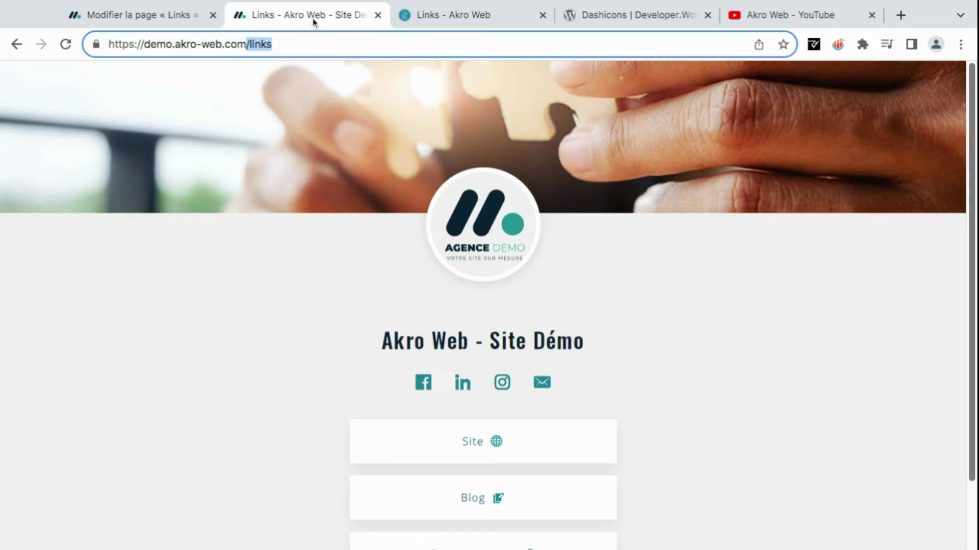
- Reload the public Links page and check the new fourth link
{"action": "left_click", "coordinate": [65, 45]}
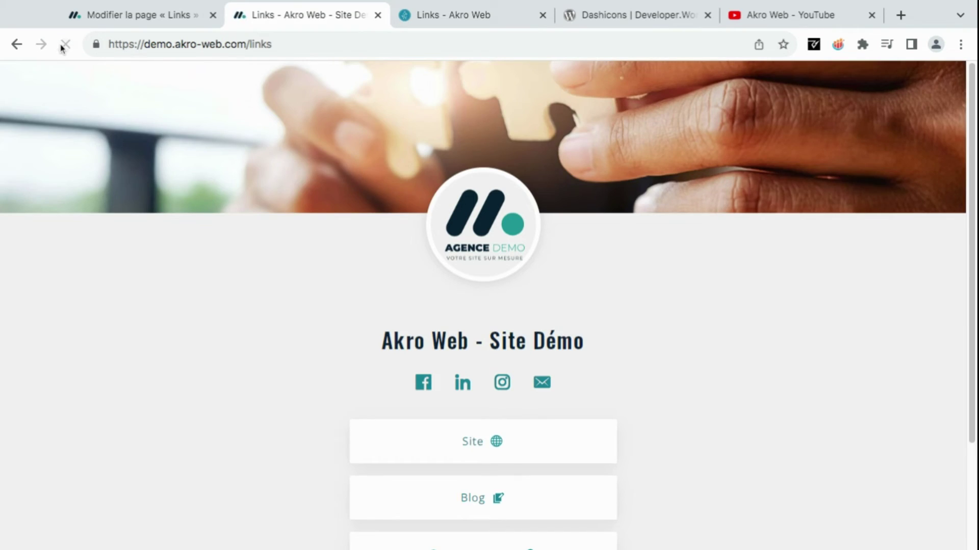
{"action": "scroll", "coordinate": [489, 347], "scroll_direction": "down", "scroll_amount": 3}
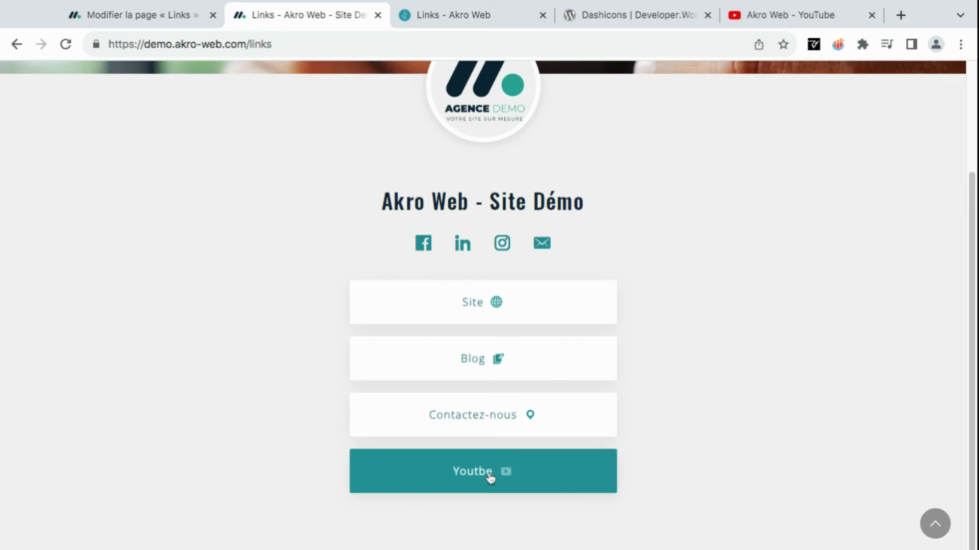
- Correct the fourth link's text to "Youtube" in the page editor, update the page, and reload the public Links page
{"action": "left_click", "coordinate": [173, 16]}
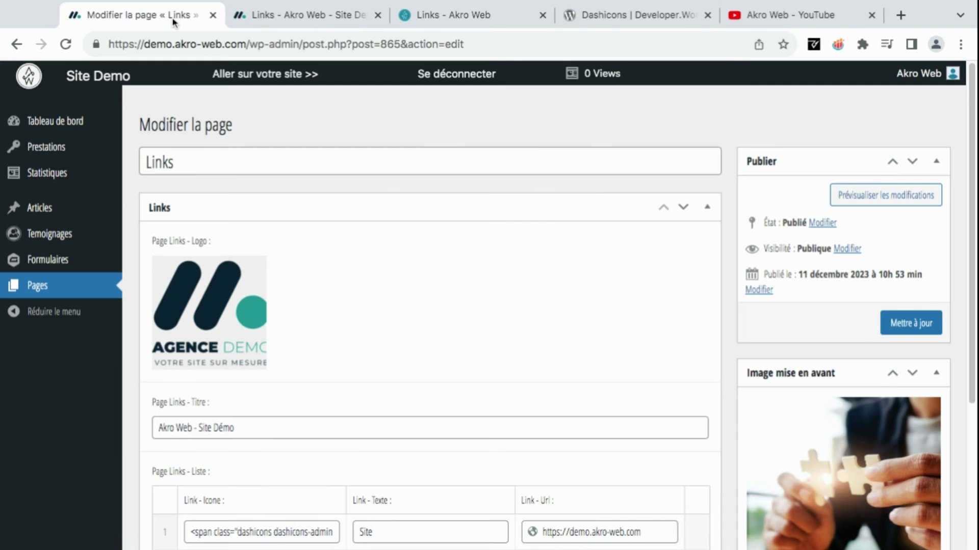
{"action": "scroll", "coordinate": [599, 291], "scroll_direction": "down", "scroll_amount": 4}
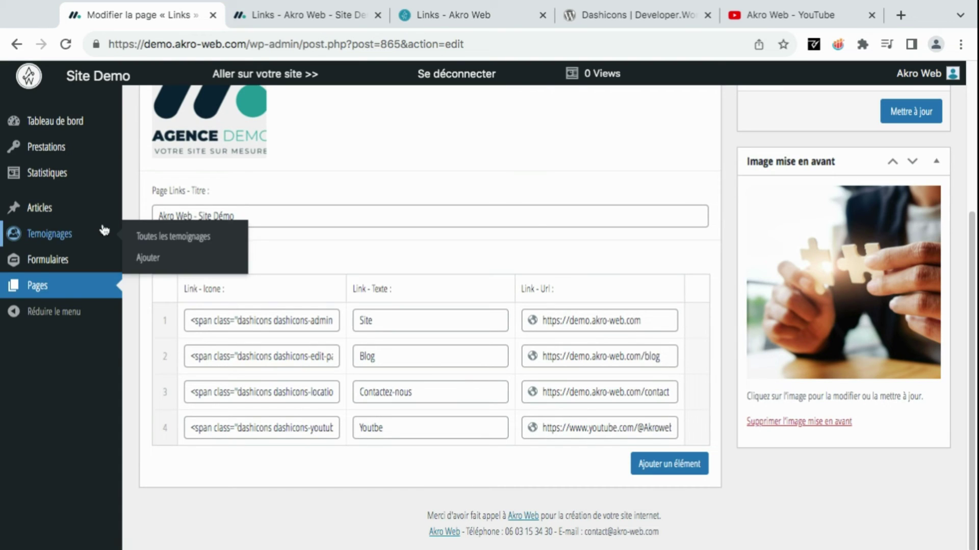
{"action": "left_click", "coordinate": [373, 428]}
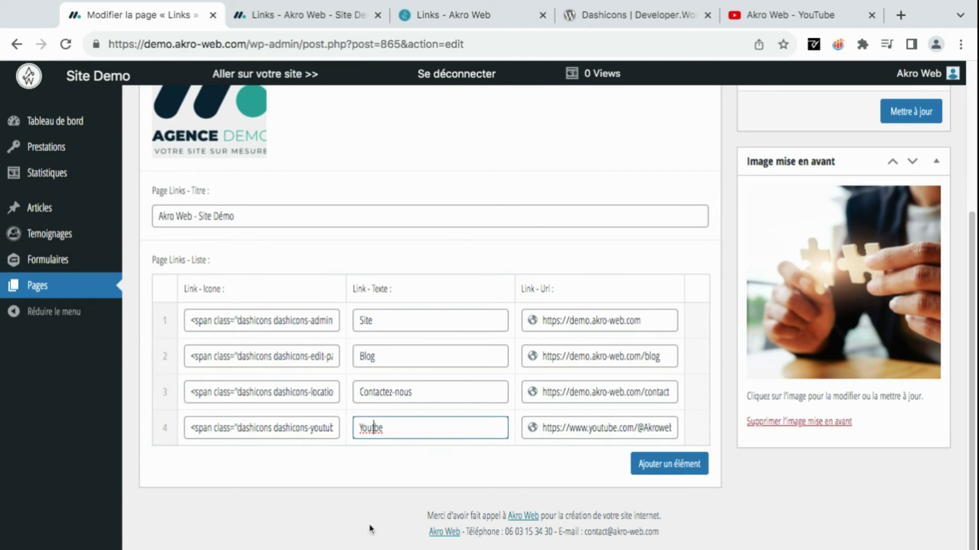
{"action": "type", "text": "u"}
{"action": "left_click", "coordinate": [915, 116]}
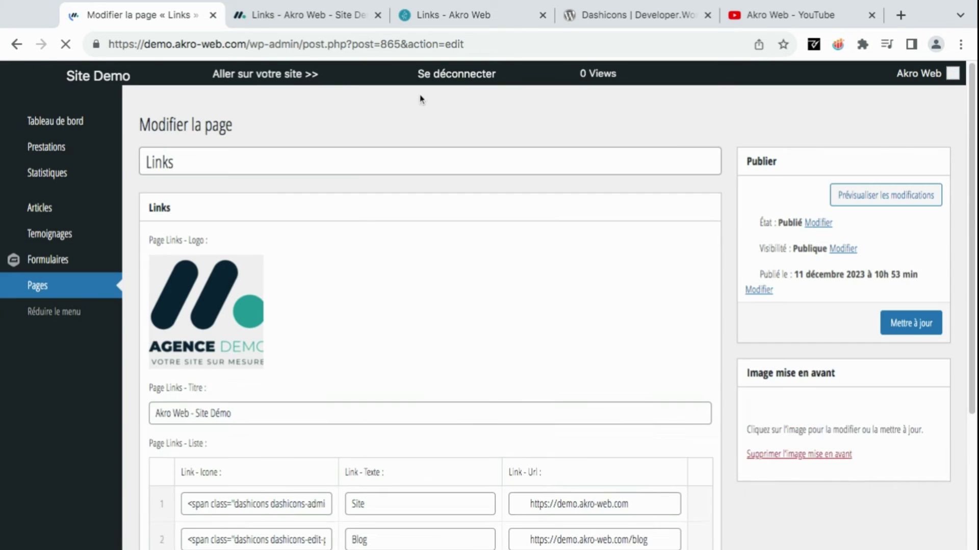
{"action": "left_click", "coordinate": [328, 19]}
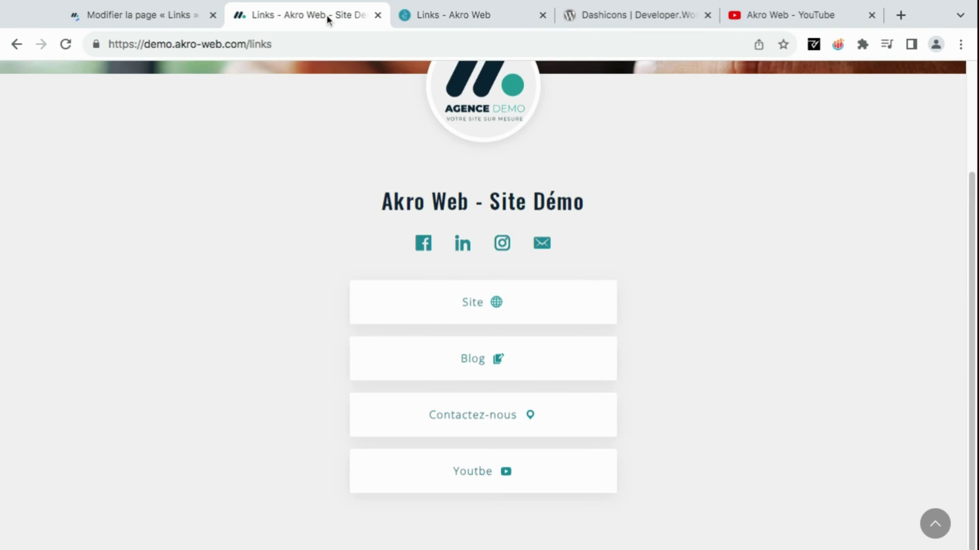
{"action": "left_click", "coordinate": [65, 44]}
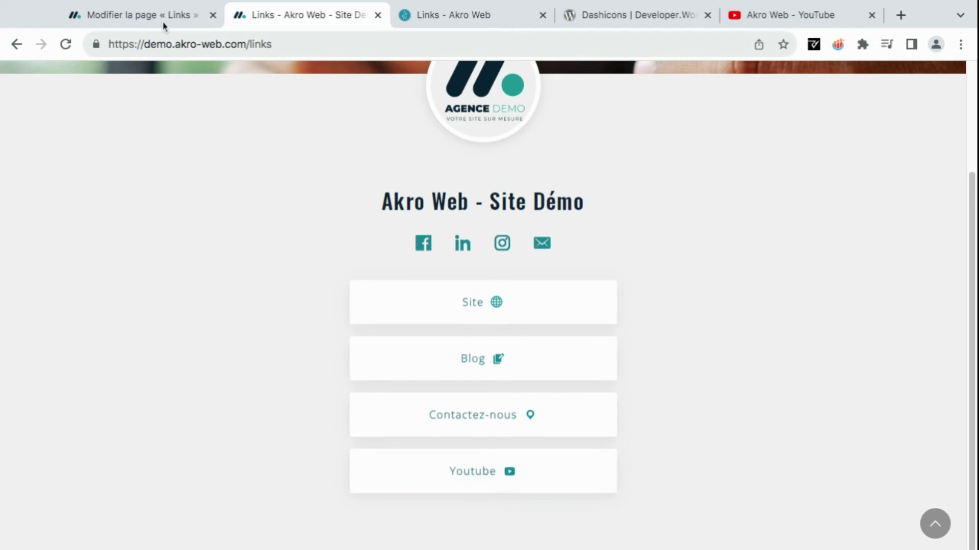
- Remove the Youtube link from the link list in the Links page editor
{"action": "left_click", "coordinate": [165, 21]}
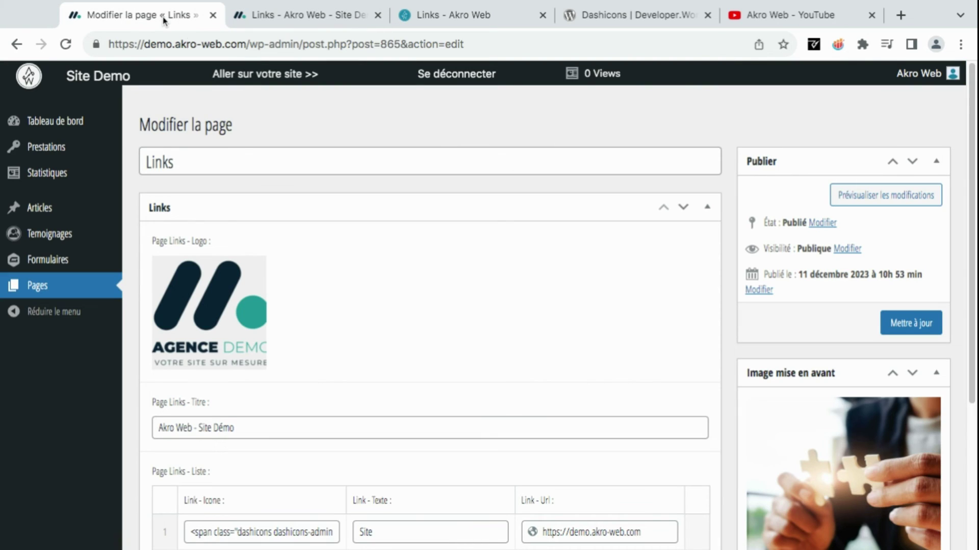
{"action": "scroll", "coordinate": [658, 371], "scroll_direction": "down", "scroll_amount": 4}
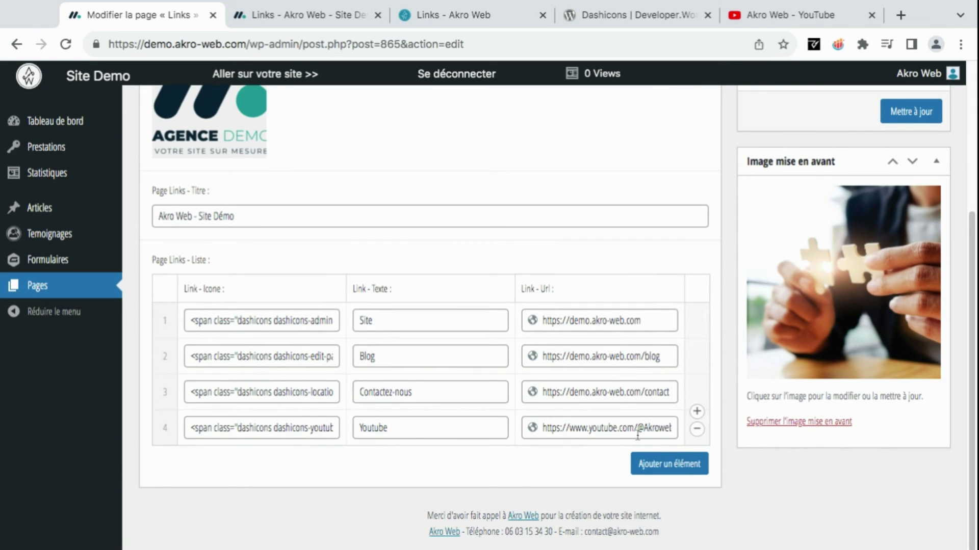
{"action": "left_click", "coordinate": [696, 429]}
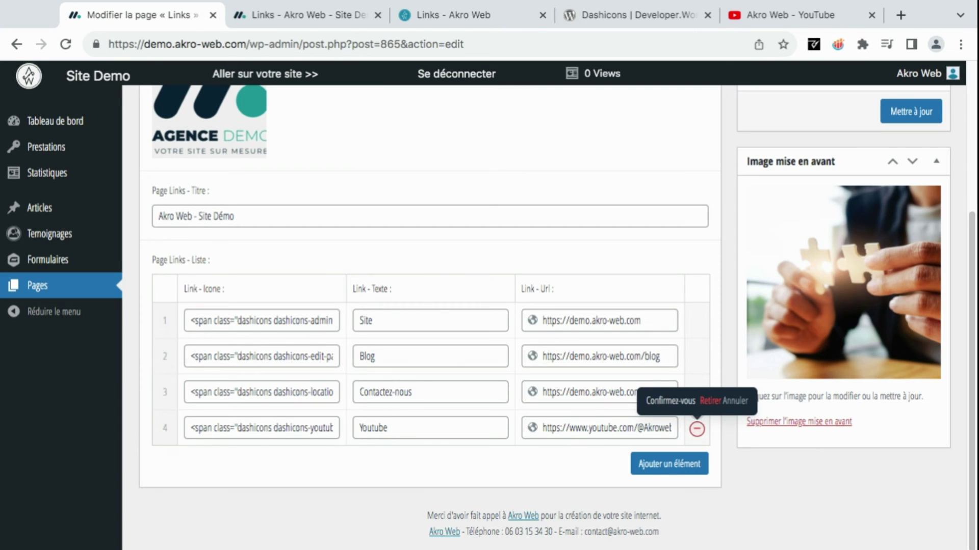
{"action": "left_click", "coordinate": [710, 400]}
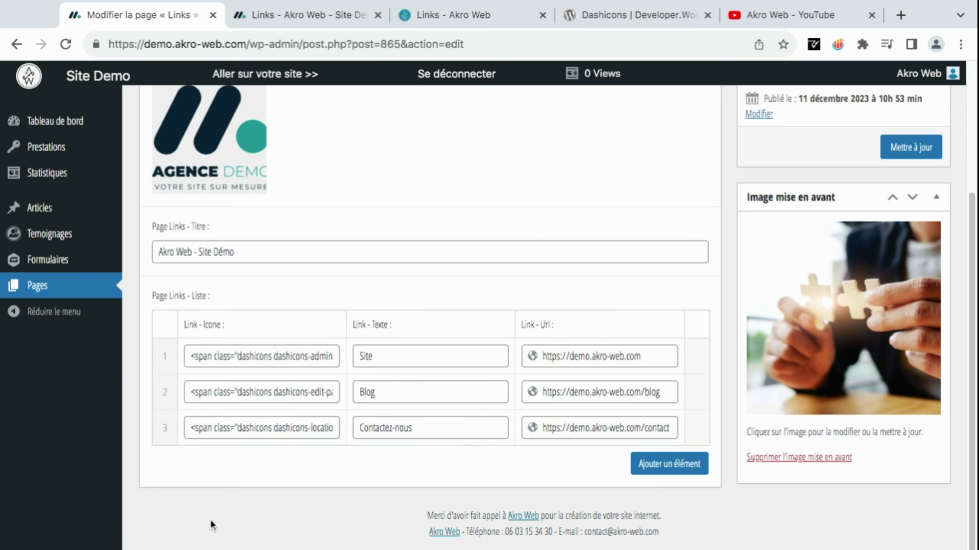
- Move the Contactez-nous link above Blog in the link list and return it to its place below Blog
{"action": "mouse_move", "coordinate": [155, 431]}
{"action": "left_click_drag", "start_coordinate": [154, 430], "coordinate": [152, 335]}
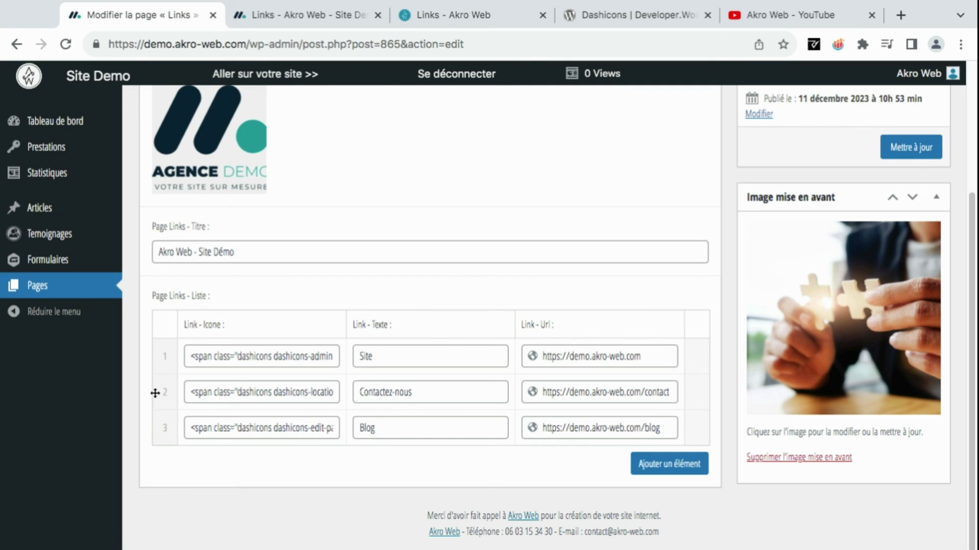
{"action": "left_click_drag", "start_coordinate": [156, 389], "coordinate": [155, 428]}
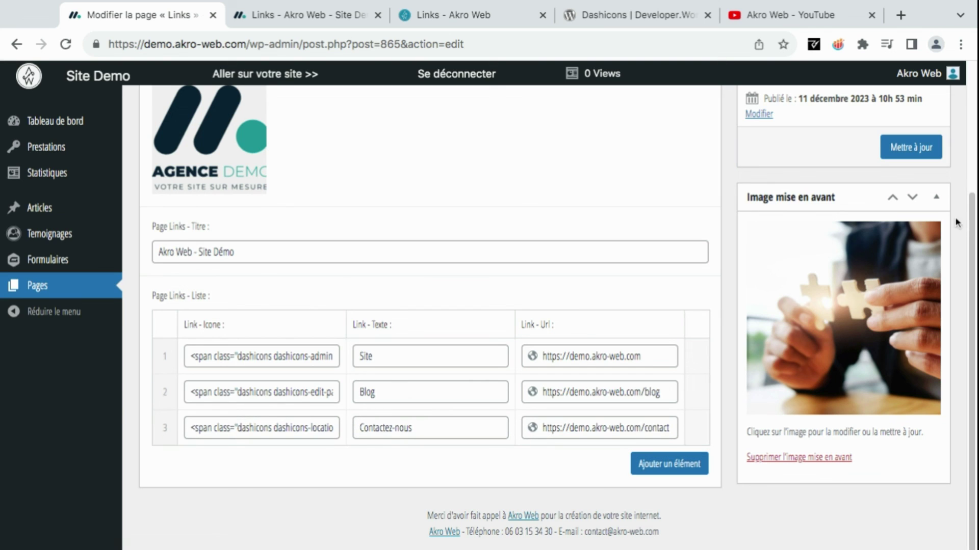
- Update the Links page without the Youtube link and return to the public Links page
{"action": "left_click", "coordinate": [920, 159]}
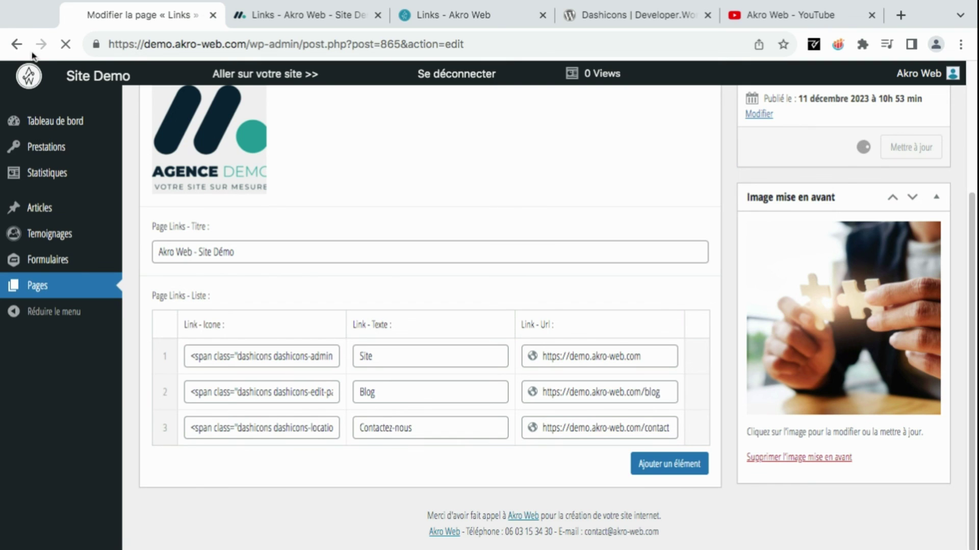
{"action": "left_click", "coordinate": [319, 16]}
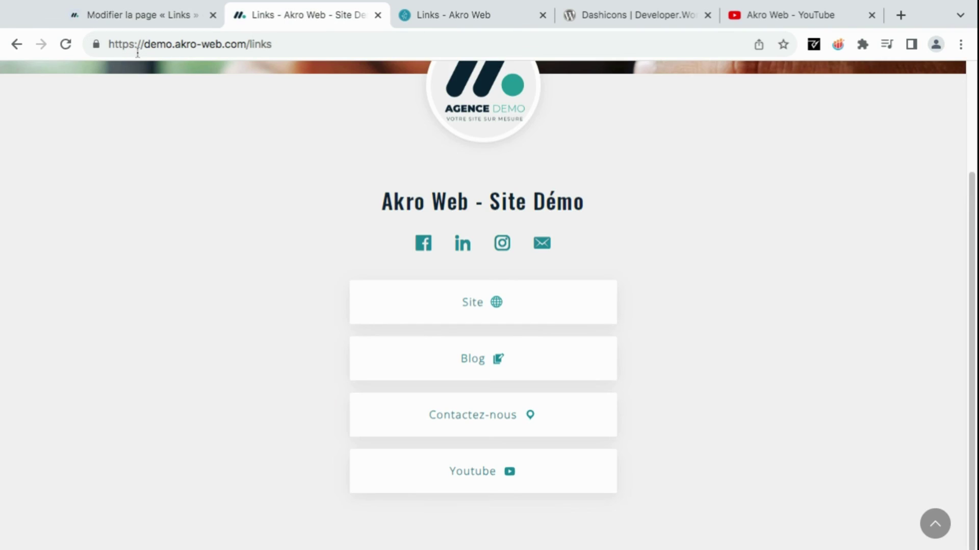